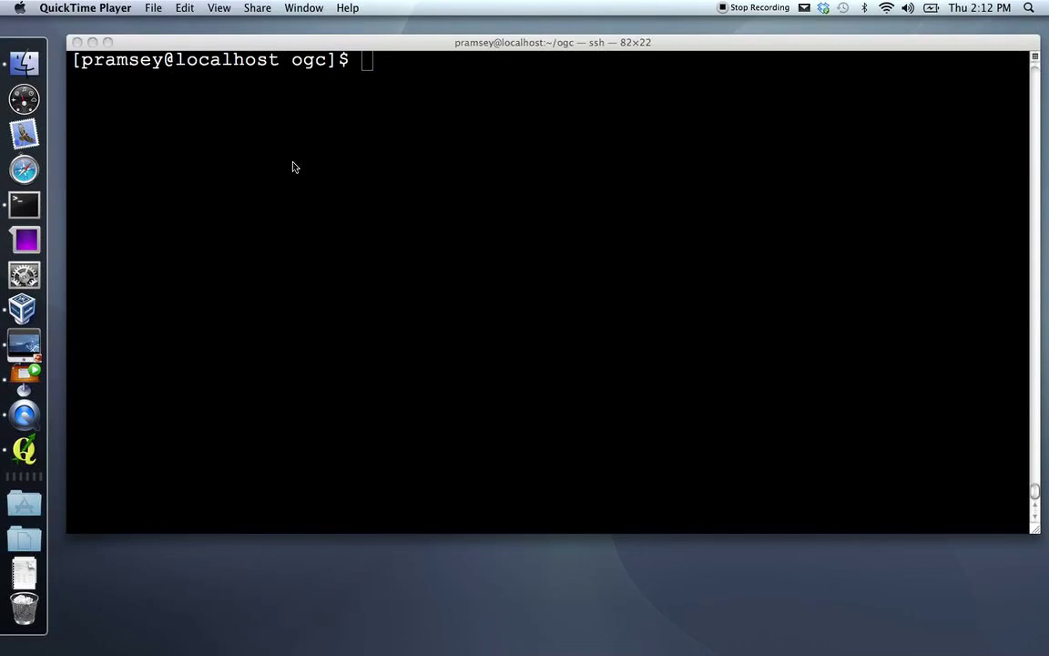
Step: List the contents of the ogc folder in Terminal
{"action": "left_click", "coordinate": [293, 167]}
{"action": "type", "text": "ls"}
{"action": "key", "text": "Return"}
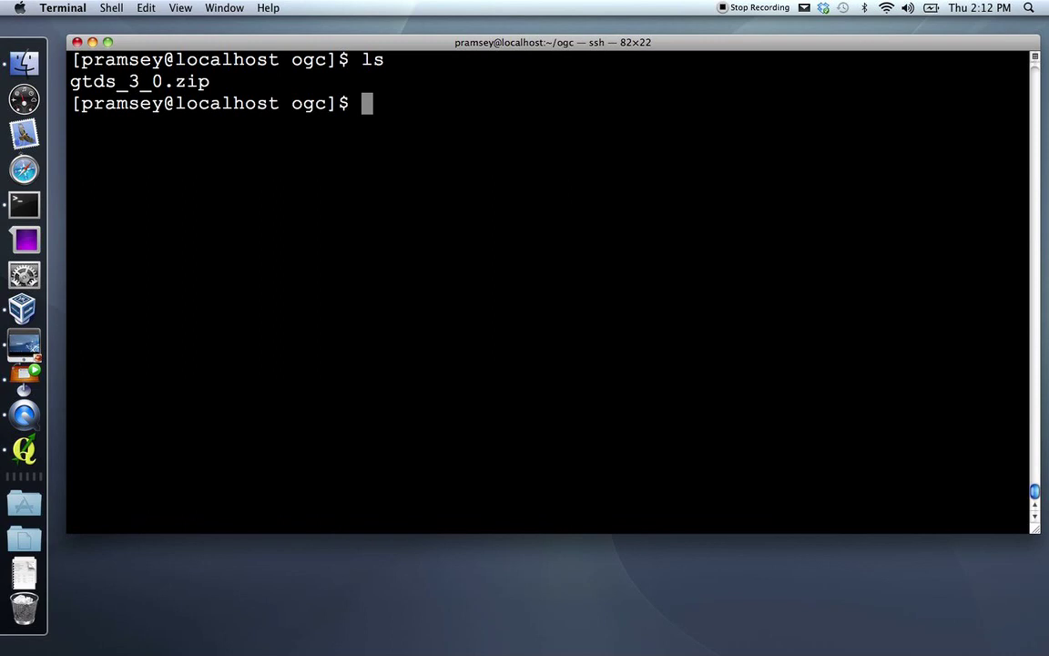
Step: Unzip gtds_3_0.zip to extract the gtds_3_0.gdb geodatabase into the ogc folder
{"action": "type", "text": "unip"}
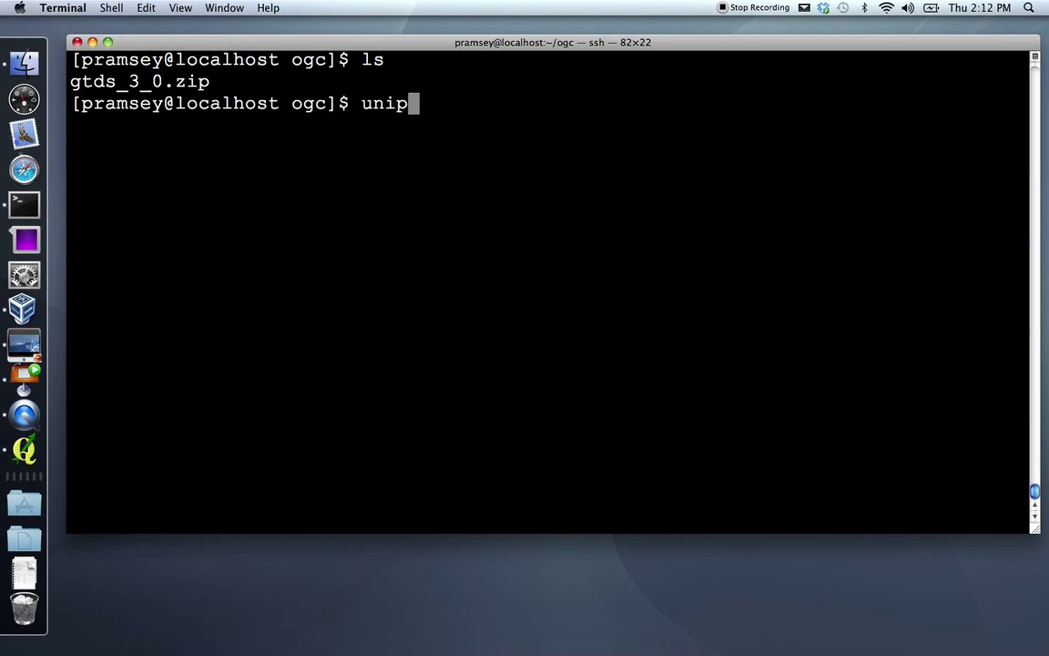
{"action": "key", "text": "BackSpace"}
{"action": "key", "text": "BackSpace"}
{"action": "type", "text": "zip"}
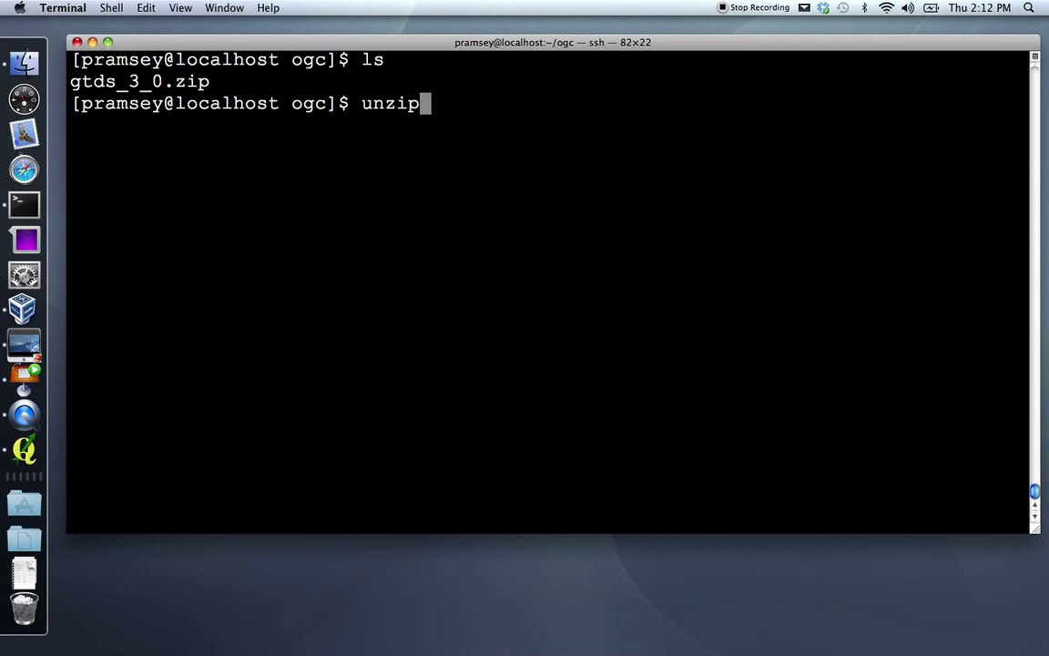
{"action": "type", "text": " g"}
{"action": "key", "text": "Tab"}
{"action": "key", "text": "Return"}
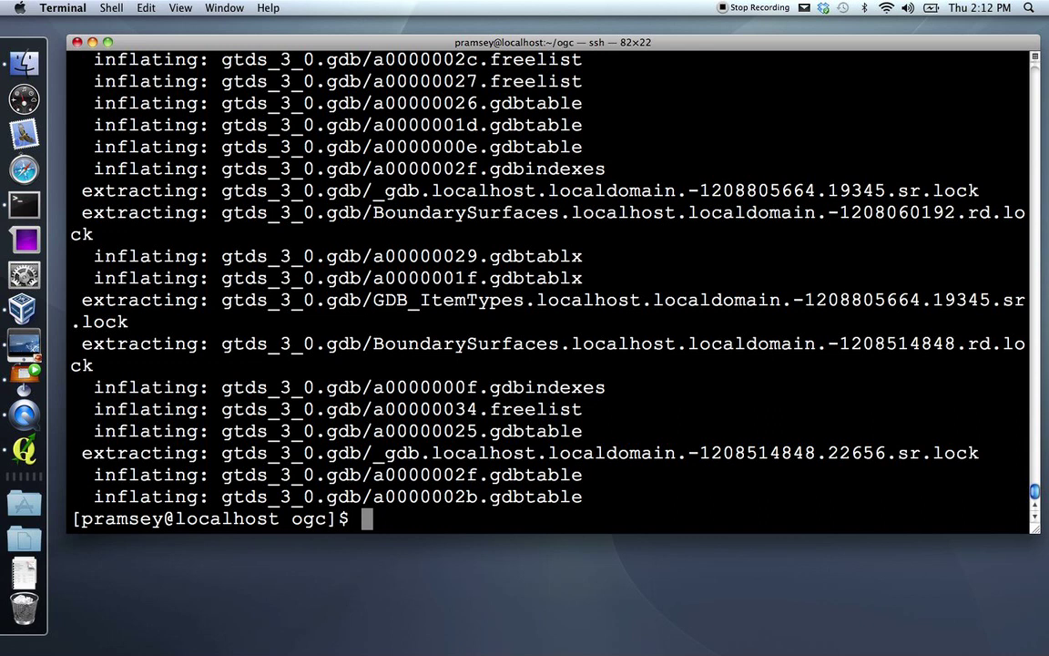
{"action": "type", "text": "ls"}
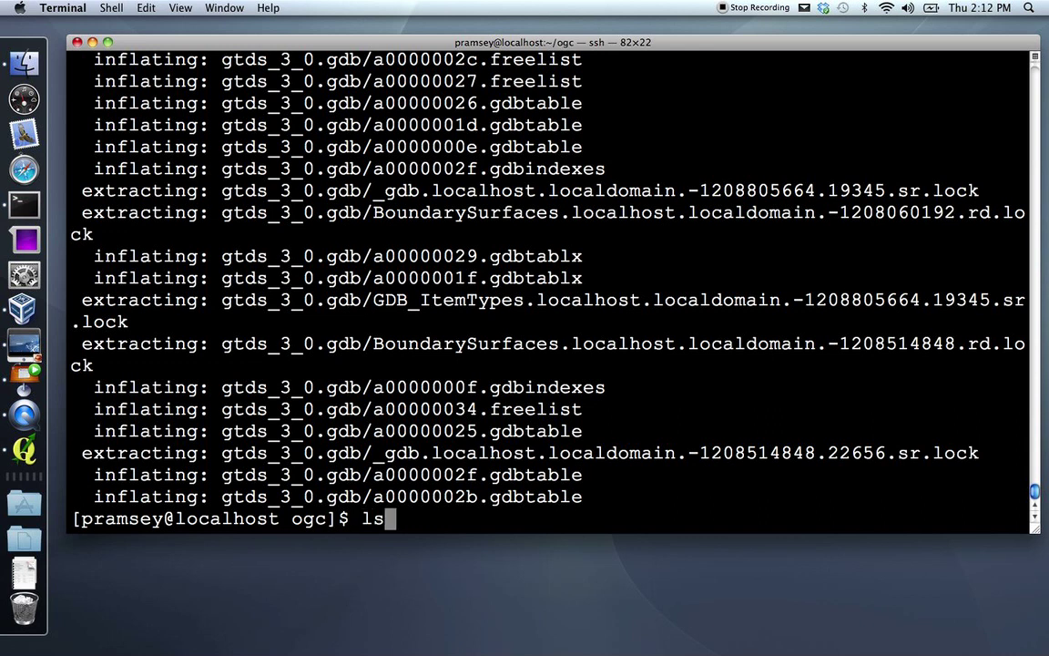
Step: Recall the earlier postgis2fgdb --file=./gtds_3_1.gdb export command from shell history
{"action": "key", "text": "Up"}
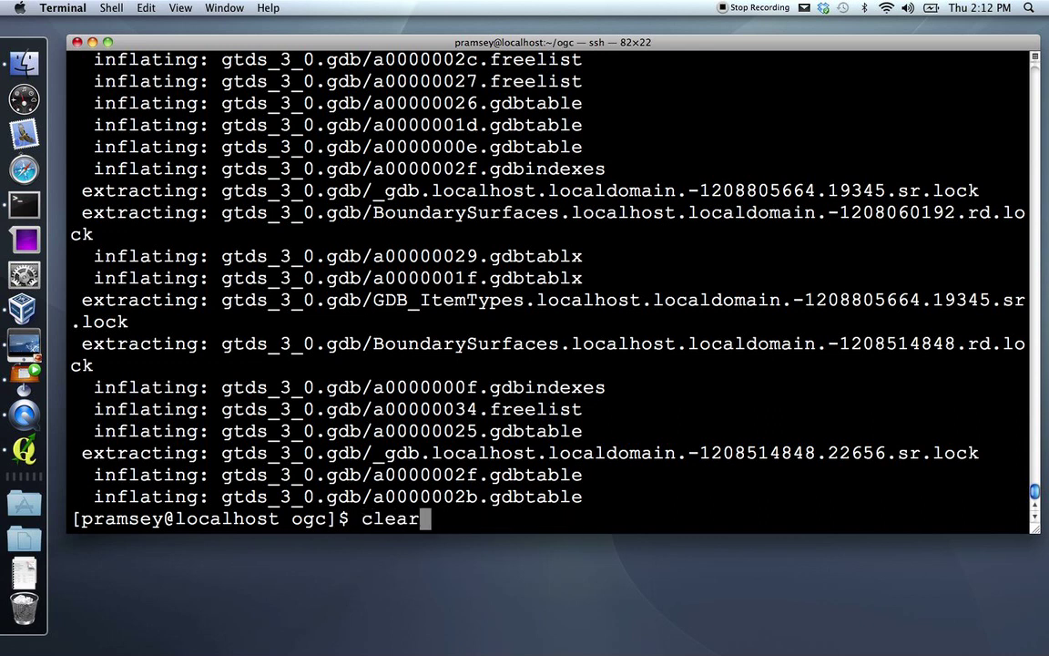
{"action": "key", "text": "Down"}
{"action": "key", "text": "Up"}
{"action": "key", "text": "Up"}
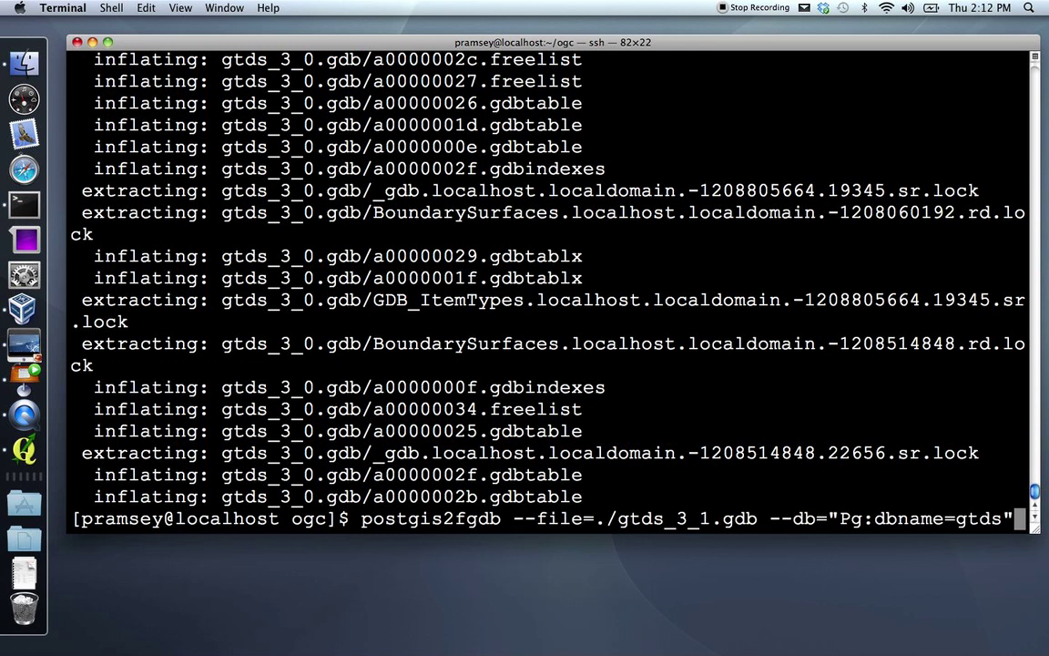
{"action": "key", "text": "super+Tab"}
{"action": "key", "text": "super+Tab"}
{"action": "key", "text": "super+Tab"}
{"action": "key", "text": "super+Tab"}
{"action": "key", "text": "super+Tab"}
Step: Run fgdb2postgis --file ./gtds_3_0.gdb --db 'Pg:dbname=gtds' to load every layer into PostGIS
{"action": "key", "text": "Up"}
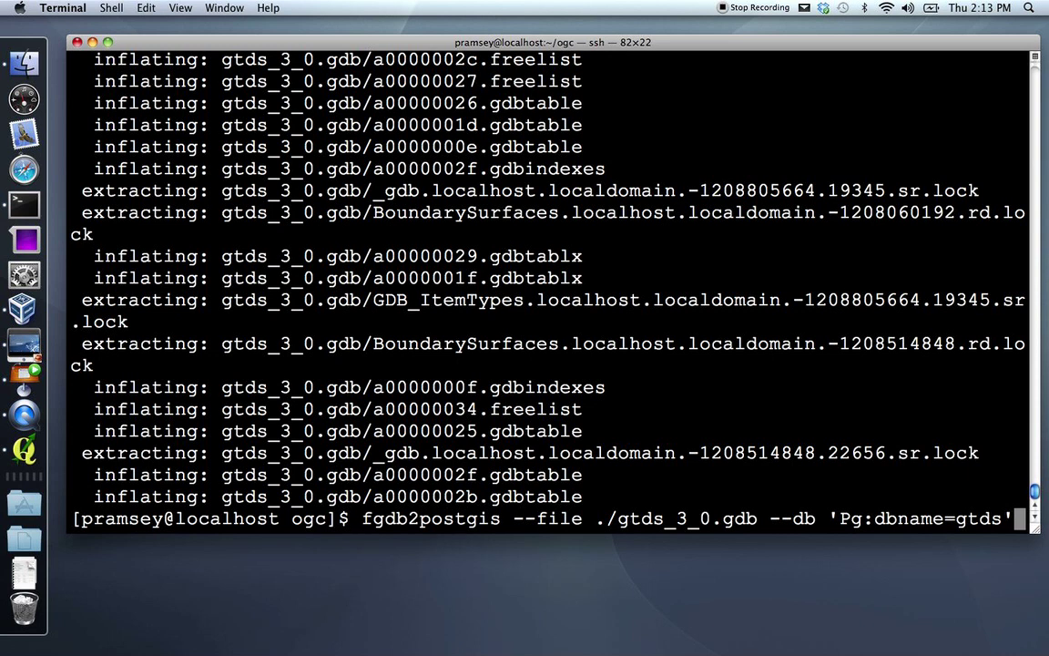
{"action": "double_click", "coordinate": [464, 517]}
{"action": "left_click_drag", "start_coordinate": [464, 517], "coordinate": [1014, 519]}
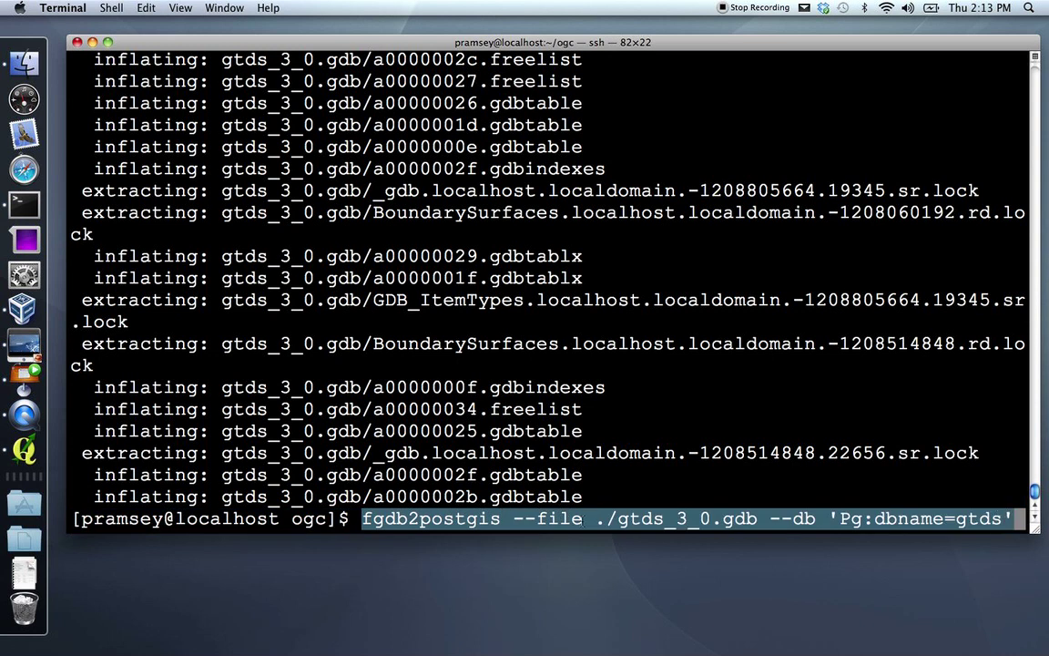
{"action": "double_click", "coordinate": [517, 520]}
{"action": "left_click_drag", "start_coordinate": [517, 519], "coordinate": [1011, 519]}
{"action": "double_click", "coordinate": [774, 519]}
{"action": "key", "text": "Return"}
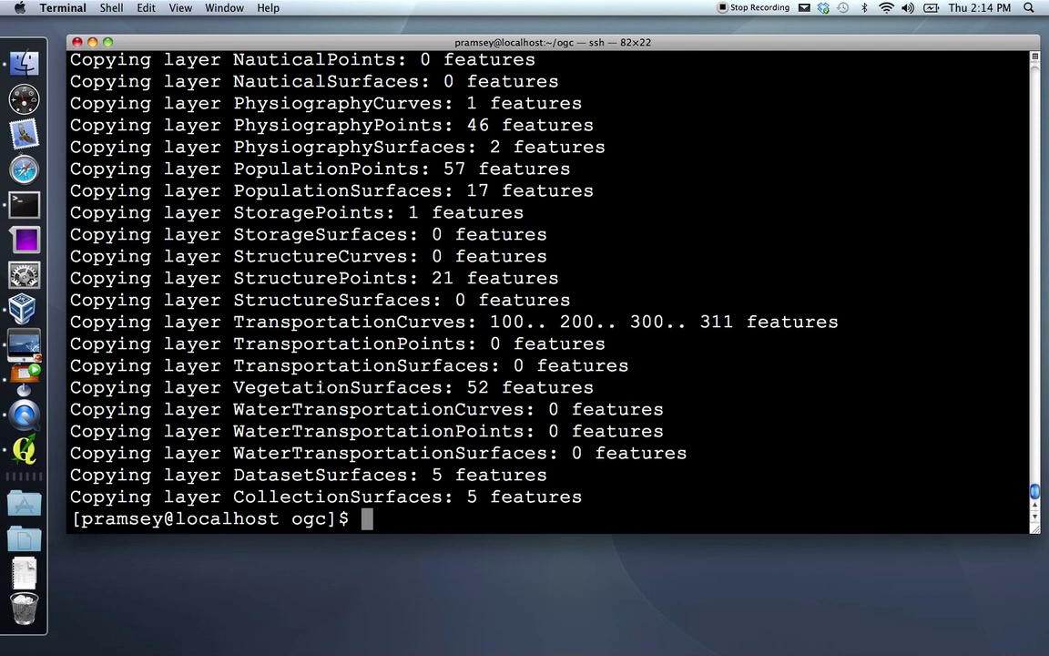
Step: Connect to the GTDS PostGIS database and select the TransportationCurves table
{"action": "left_click", "coordinate": [14, 462]}
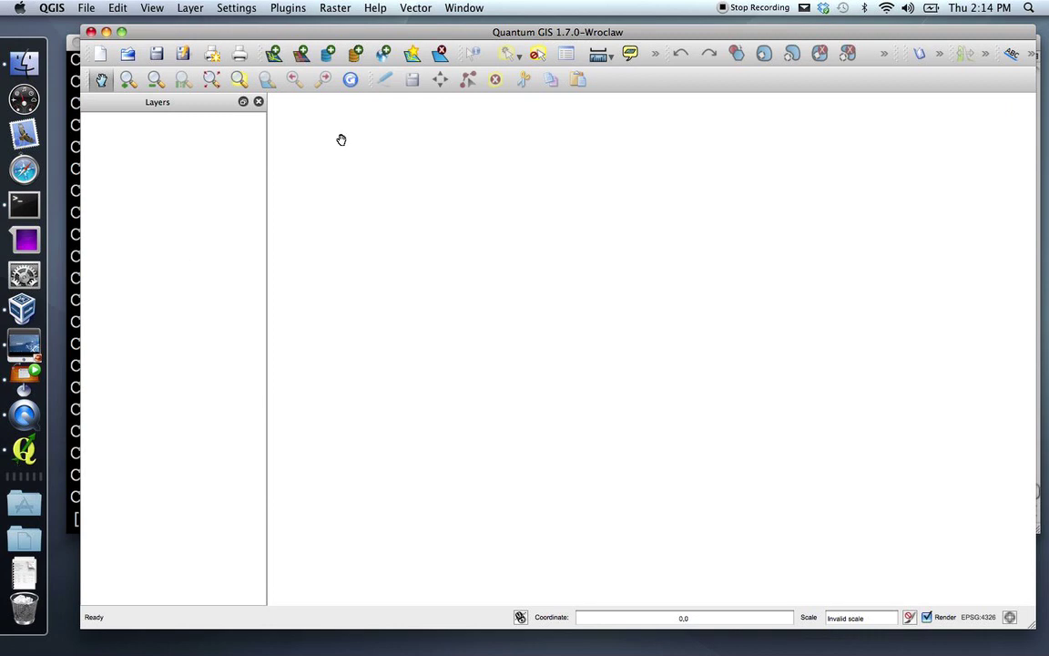
{"action": "left_click", "coordinate": [327, 55]}
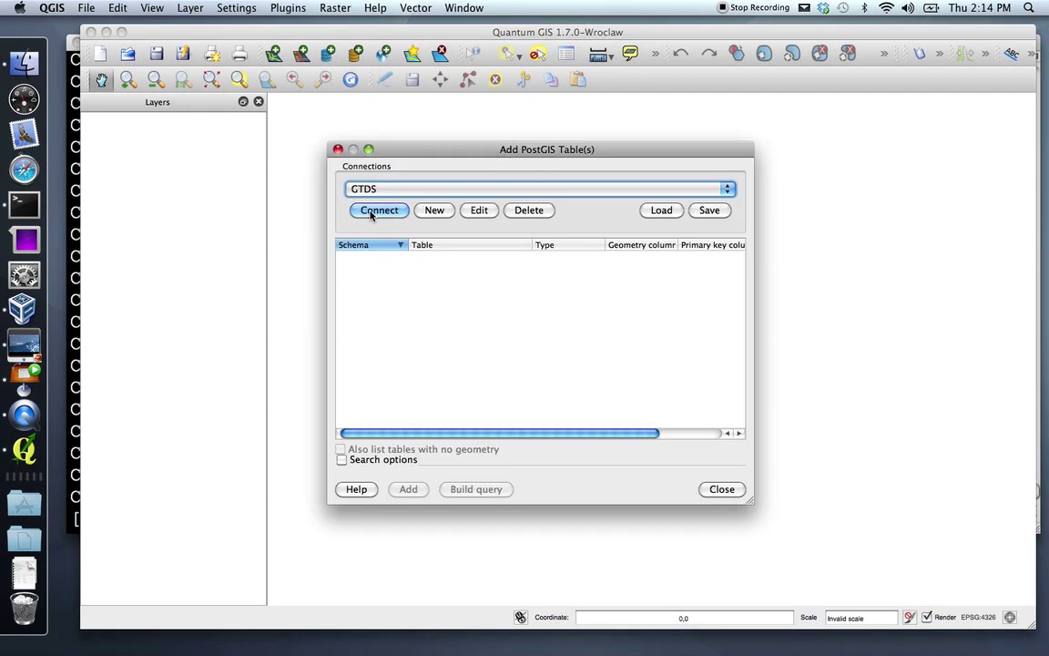
{"action": "left_click", "coordinate": [479, 210]}
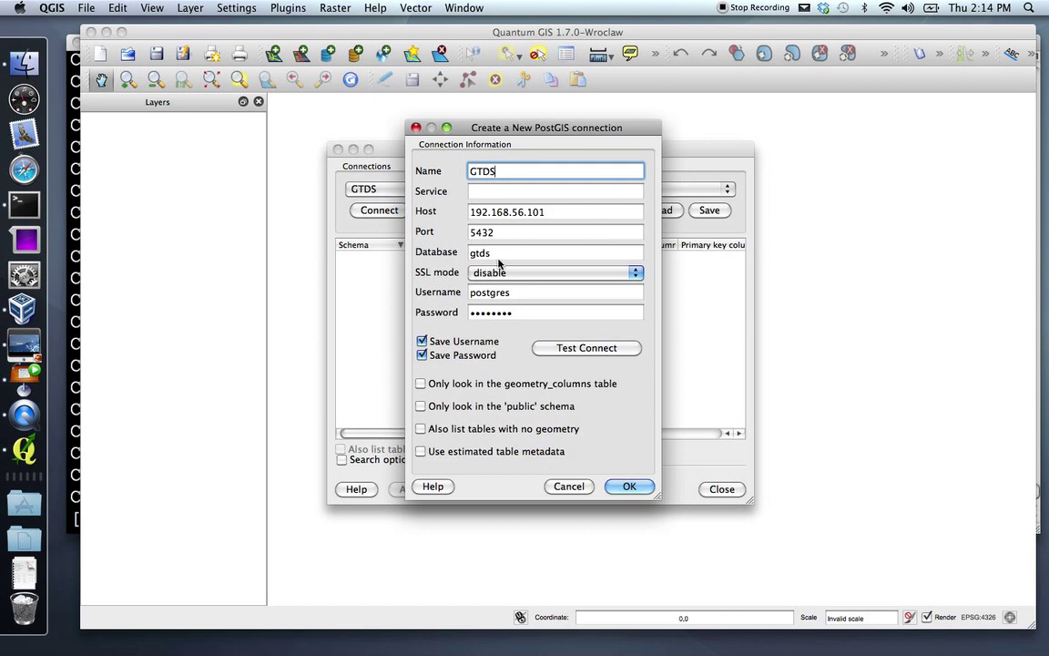
{"action": "left_click", "coordinate": [619, 485]}
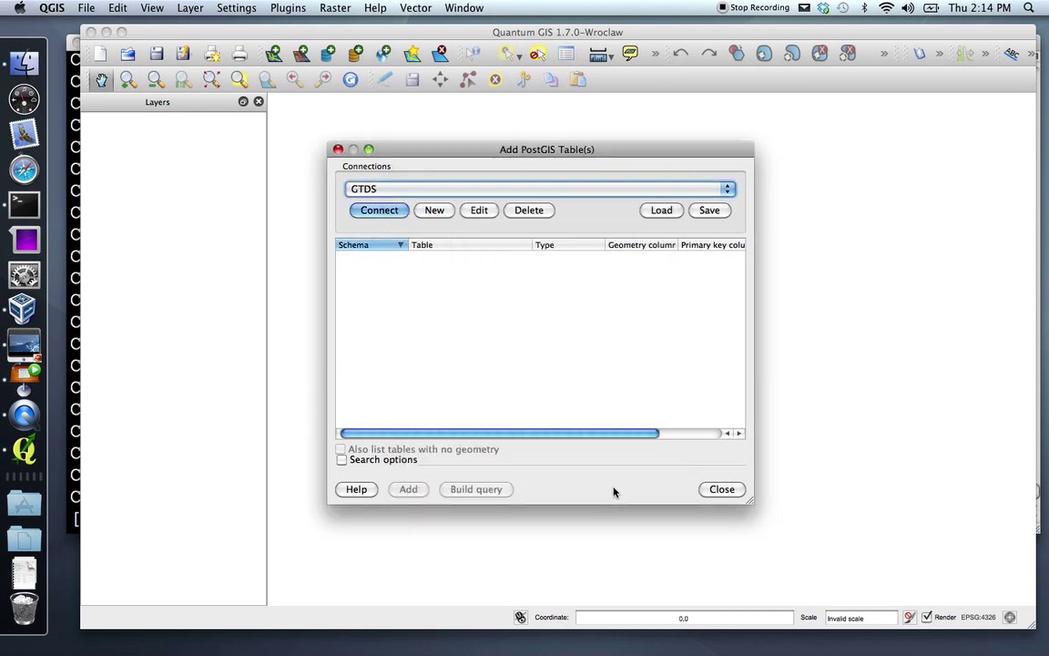
{"action": "left_click", "coordinate": [383, 212]}
{"action": "scroll", "coordinate": [499, 358], "scroll_direction": "down", "scroll_amount": 8}
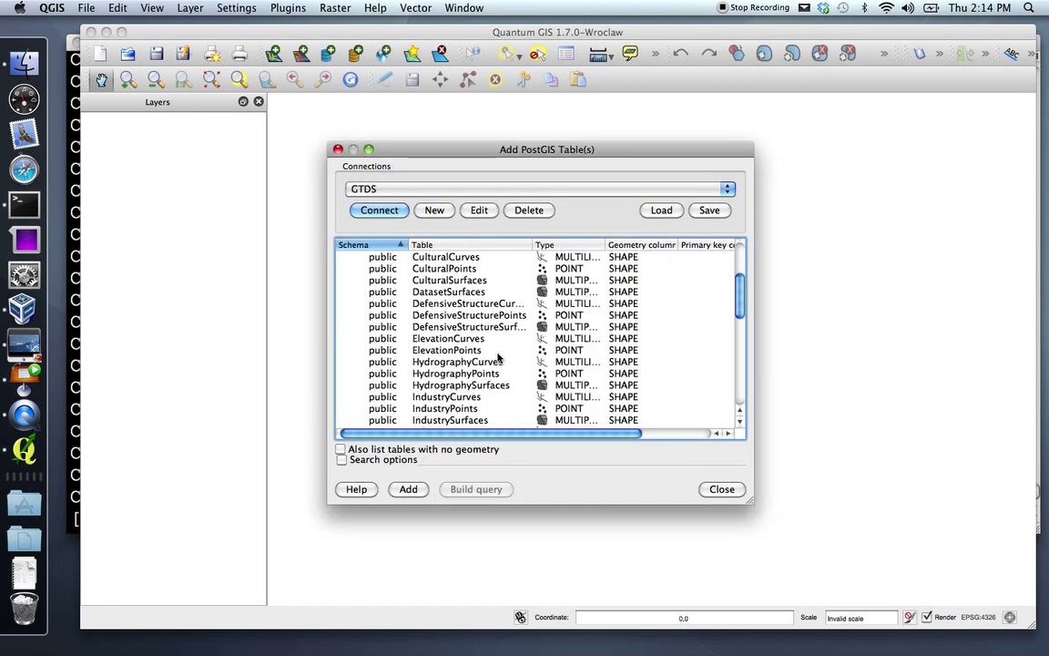
{"action": "scroll", "coordinate": [498, 358], "scroll_direction": "down", "scroll_amount": 5}
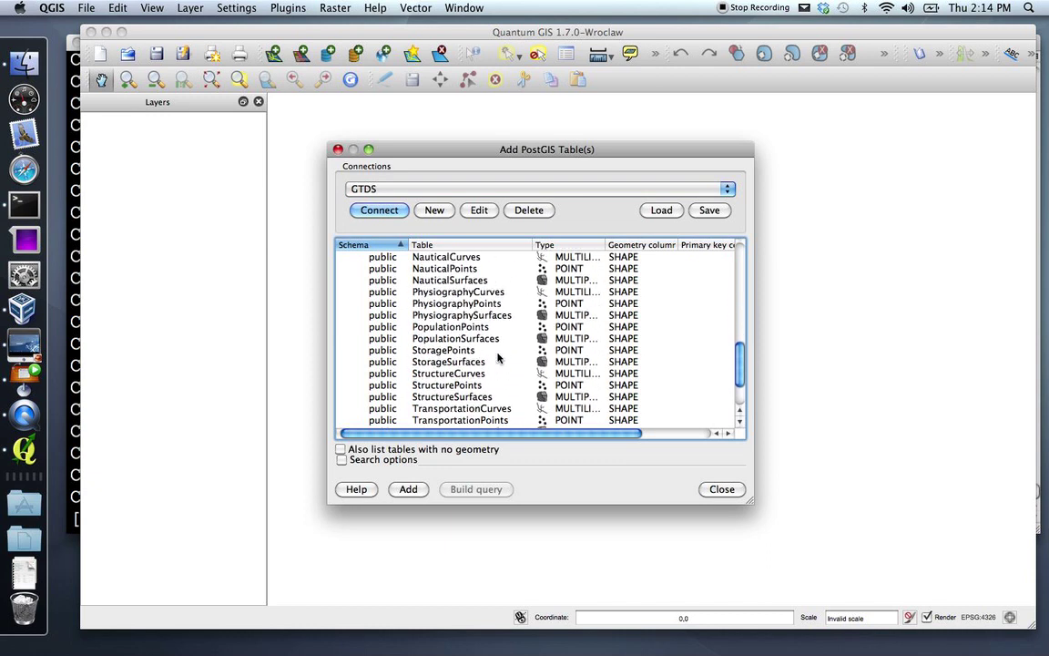
{"action": "left_click", "coordinate": [472, 363]}
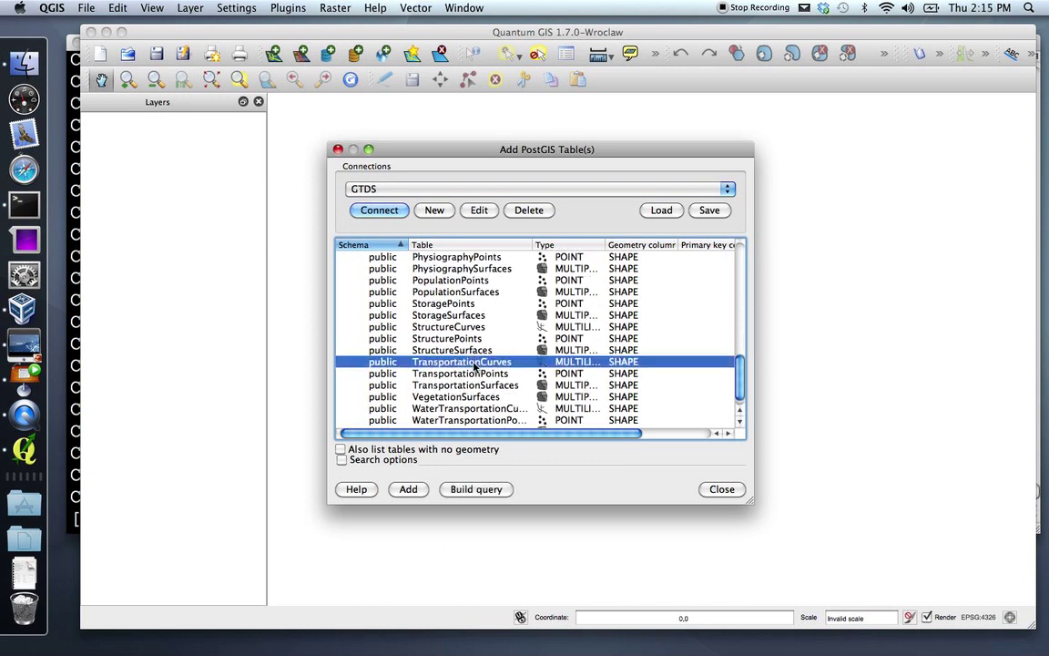
Step: Add TransportationCurves to the map and style its lines dark red, 1.26 mm wide
{"action": "left_click", "coordinate": [414, 490]}
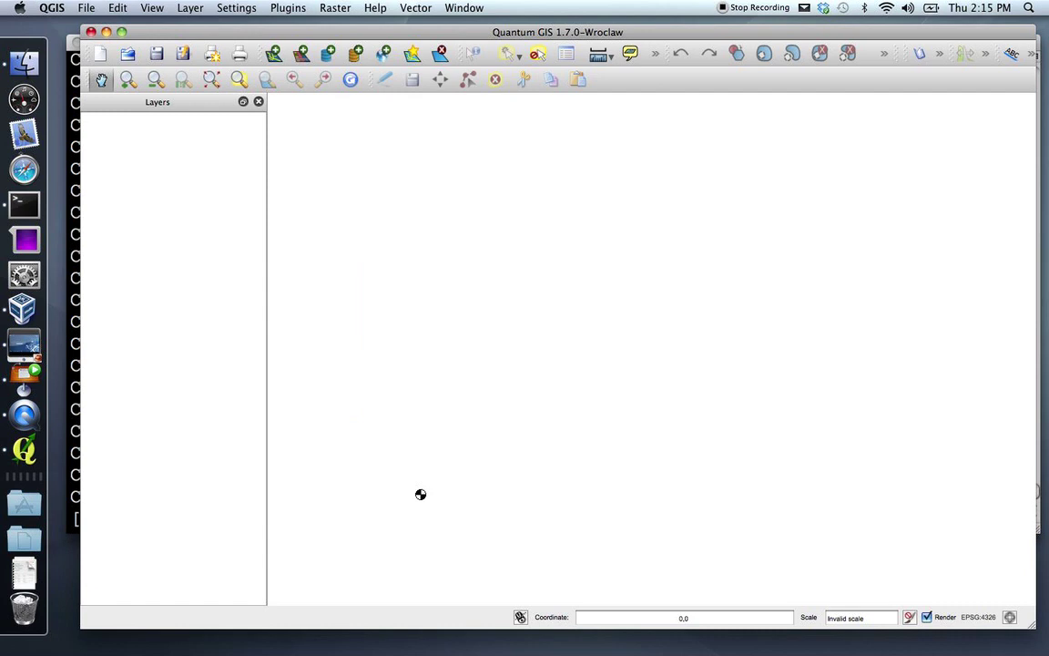
{"action": "right_click", "coordinate": [219, 124]}
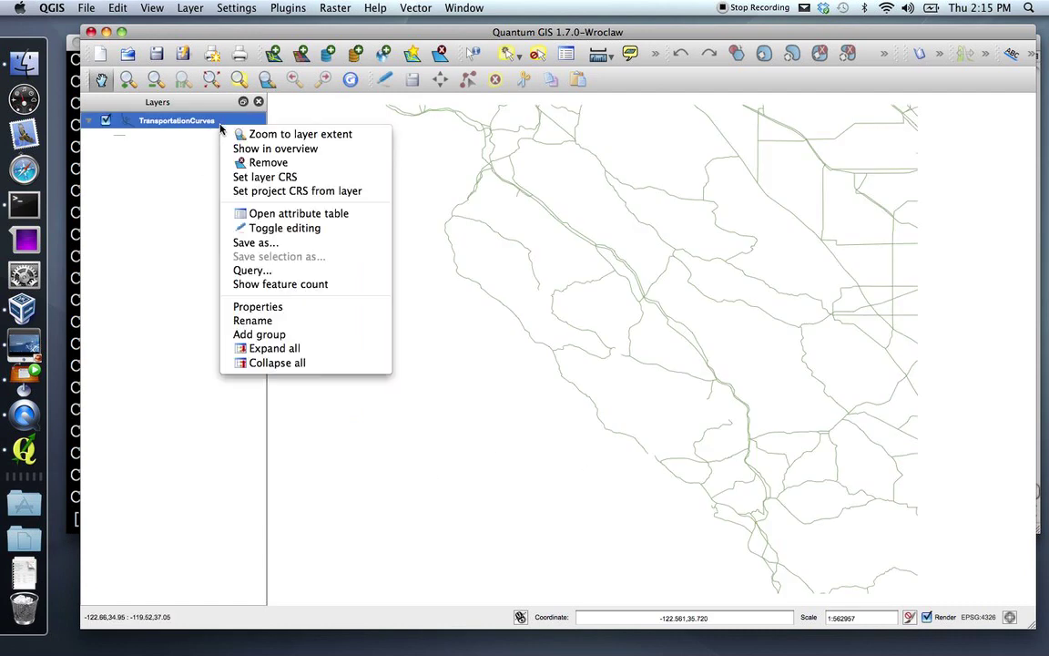
{"action": "left_click", "coordinate": [306, 308]}
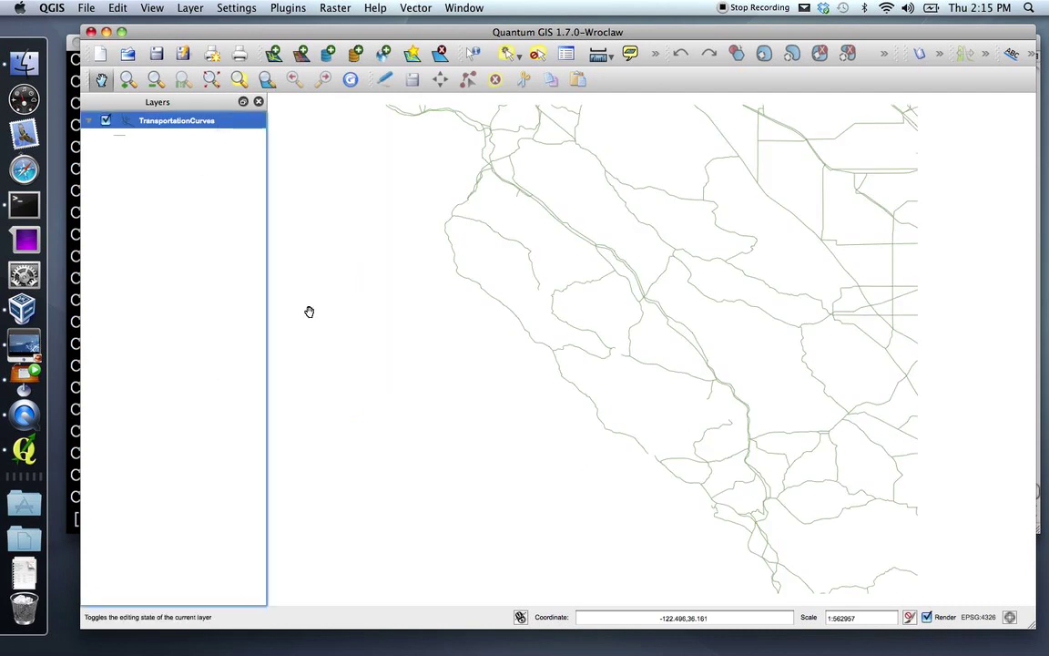
{"action": "left_click", "coordinate": [770, 182]}
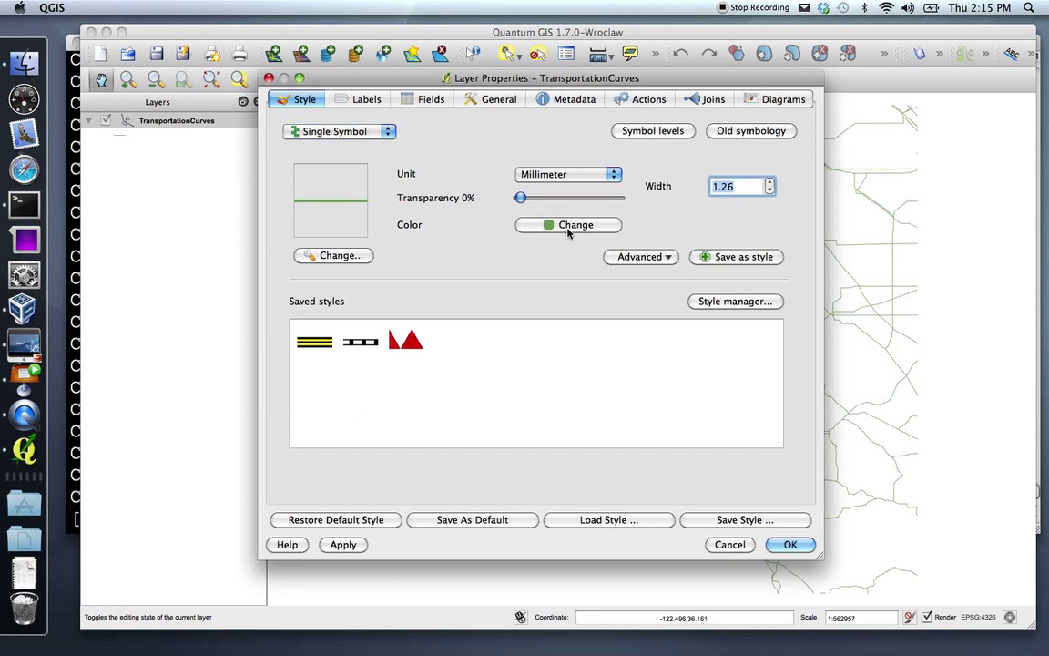
{"action": "left_click", "coordinate": [569, 225]}
{"action": "left_click", "coordinate": [531, 189]}
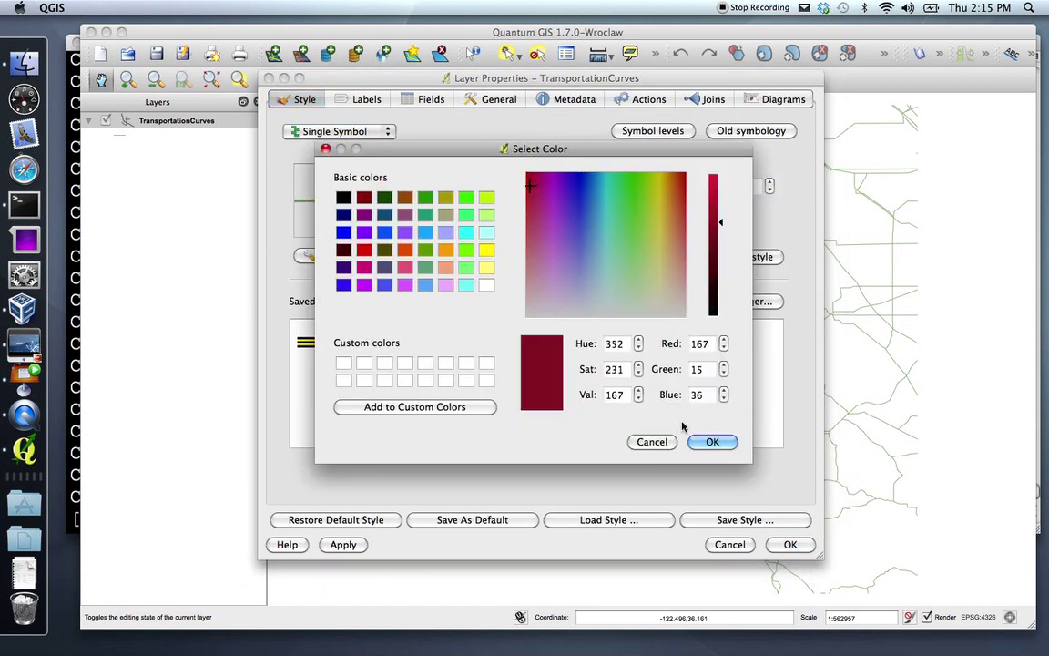
{"action": "left_click", "coordinate": [712, 442]}
{"action": "left_click", "coordinate": [790, 544]}
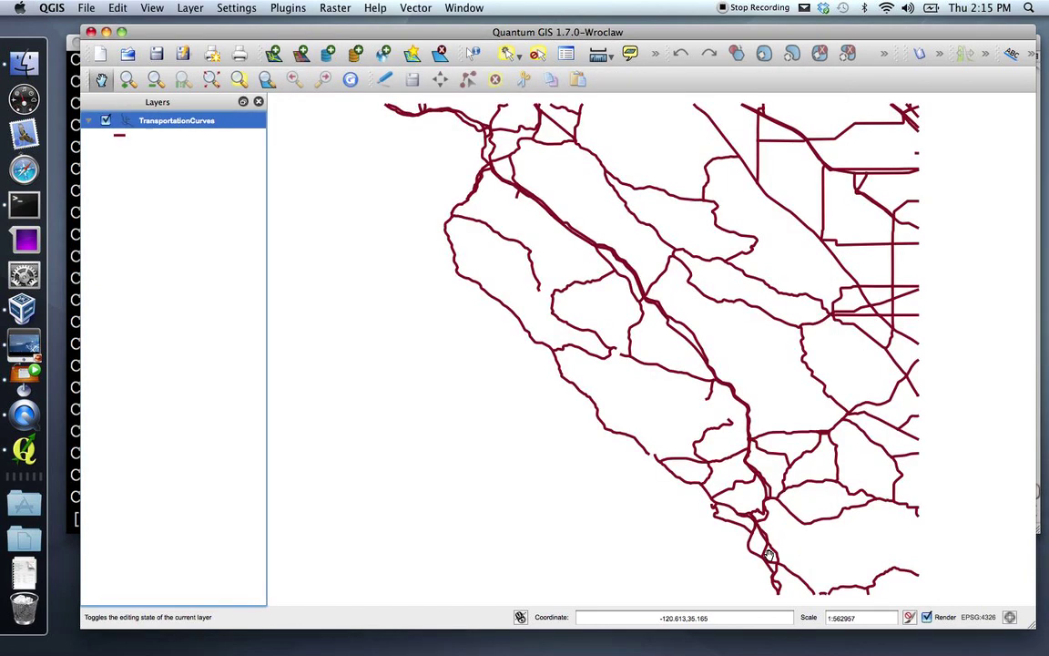
Step: Add the EDC Ortho orthoimagery as a JPEG WMS layer and close the server dialog
{"action": "left_click", "coordinate": [364, 55]}
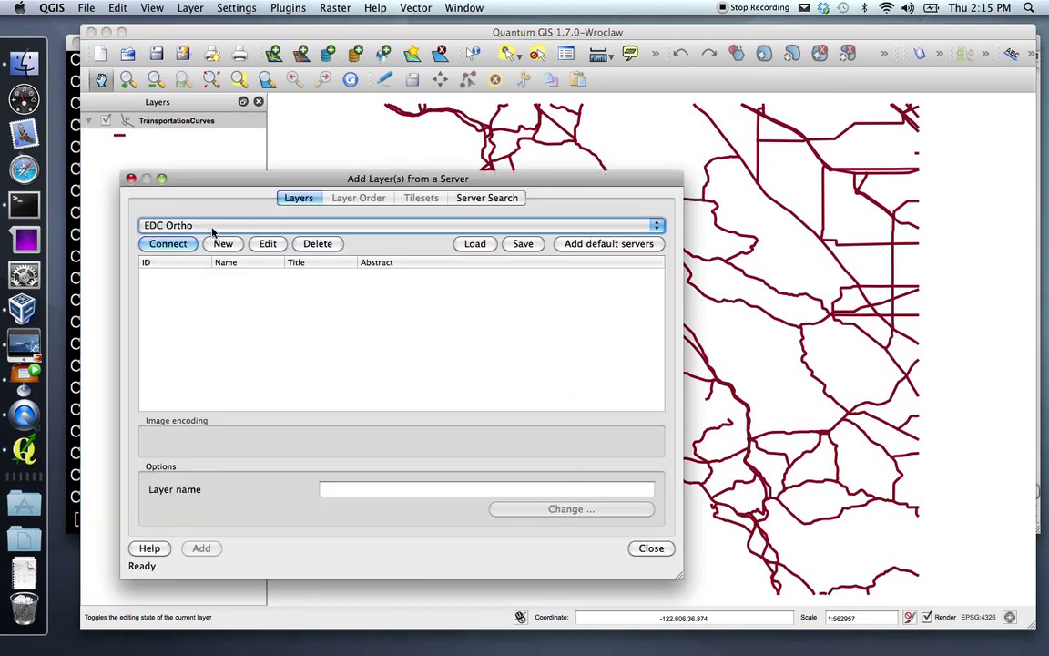
{"action": "left_click", "coordinate": [183, 246]}
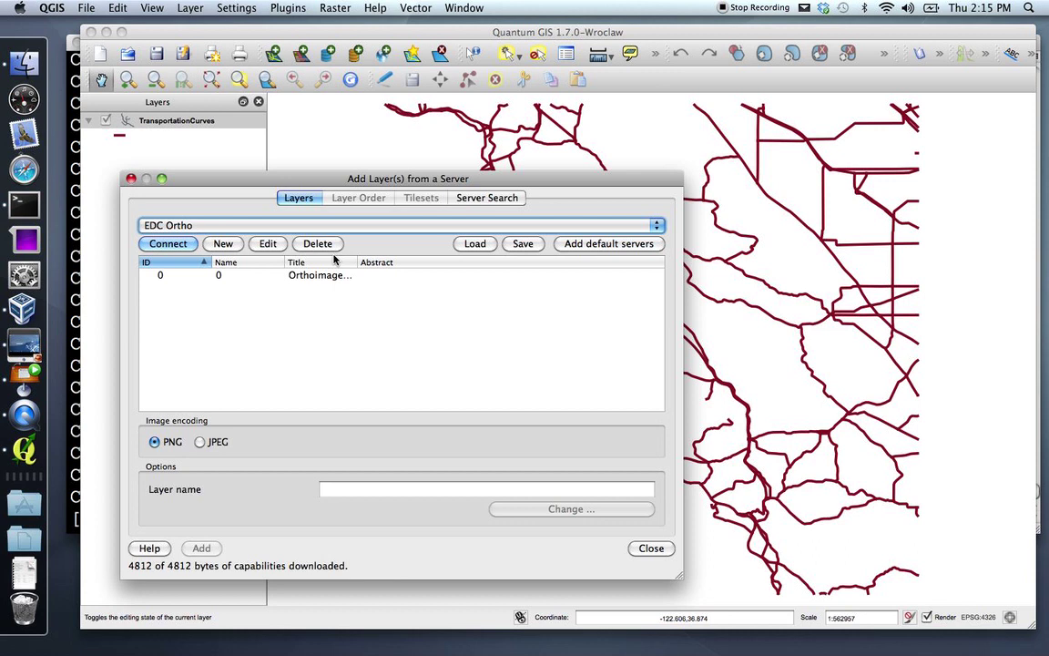
{"action": "left_click", "coordinate": [291, 274]}
{"action": "left_click", "coordinate": [200, 441]}
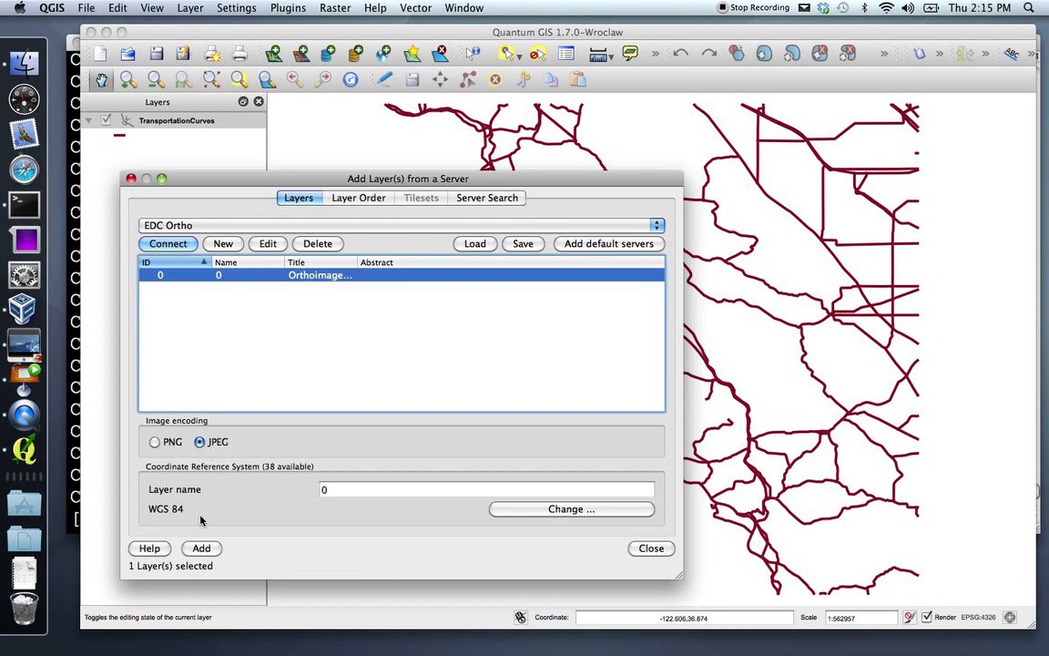
{"action": "left_click", "coordinate": [199, 548]}
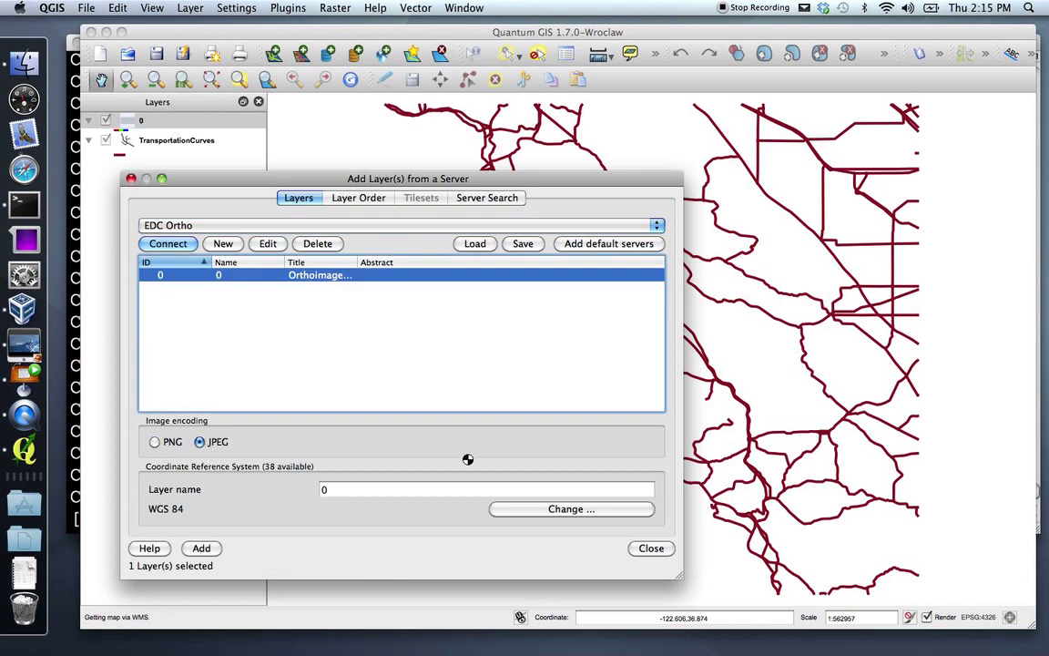
{"action": "left_click", "coordinate": [657, 549]}
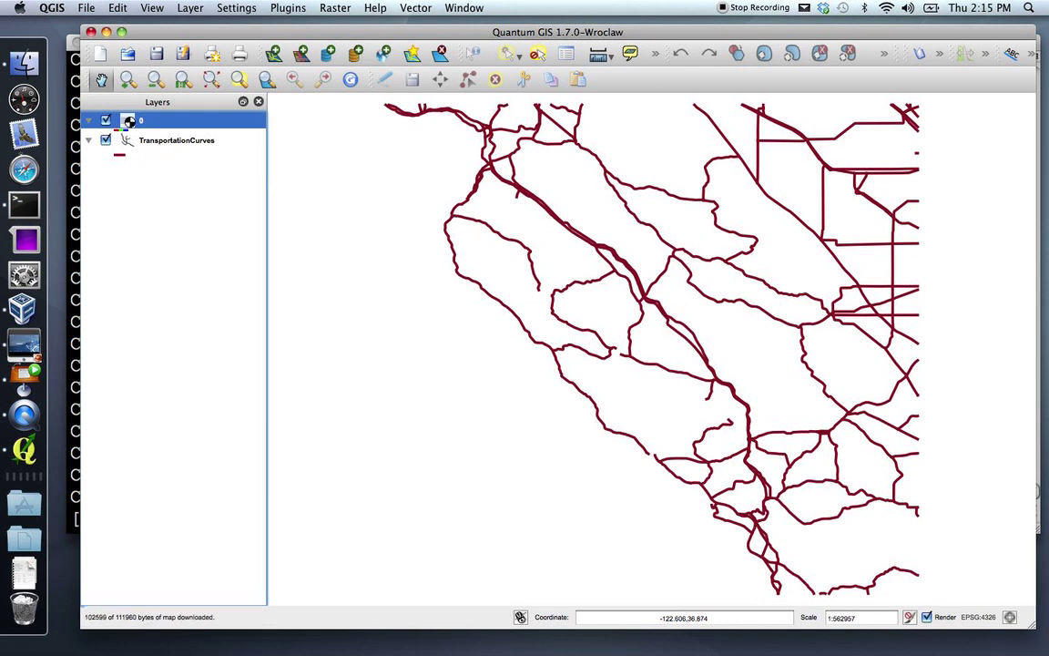
Step: Move imagery layer 0 below TransportationCurves and zoom into the town
{"action": "left_click_drag", "start_coordinate": [132, 128], "coordinate": [126, 151]}
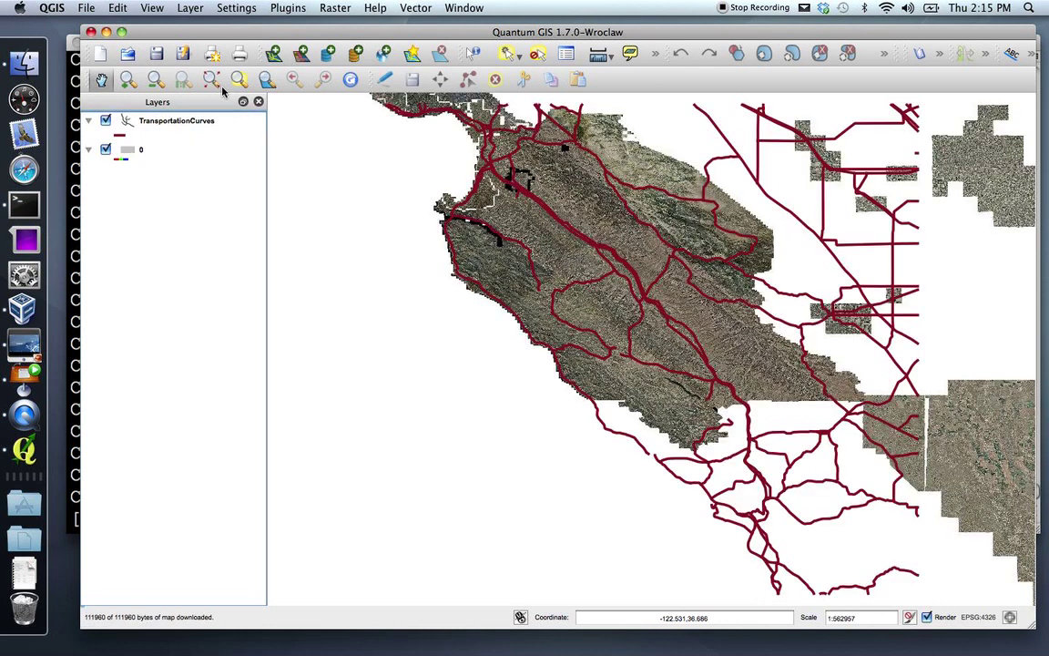
{"action": "left_click", "coordinate": [127, 82]}
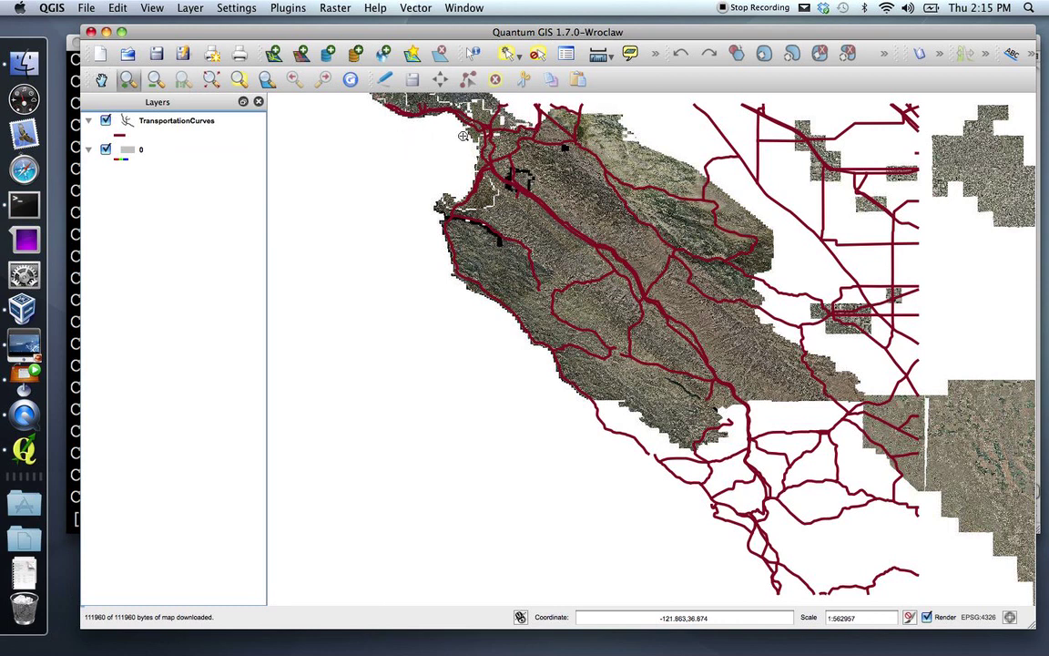
{"action": "left_click_drag", "start_coordinate": [461, 136], "coordinate": [510, 107]}
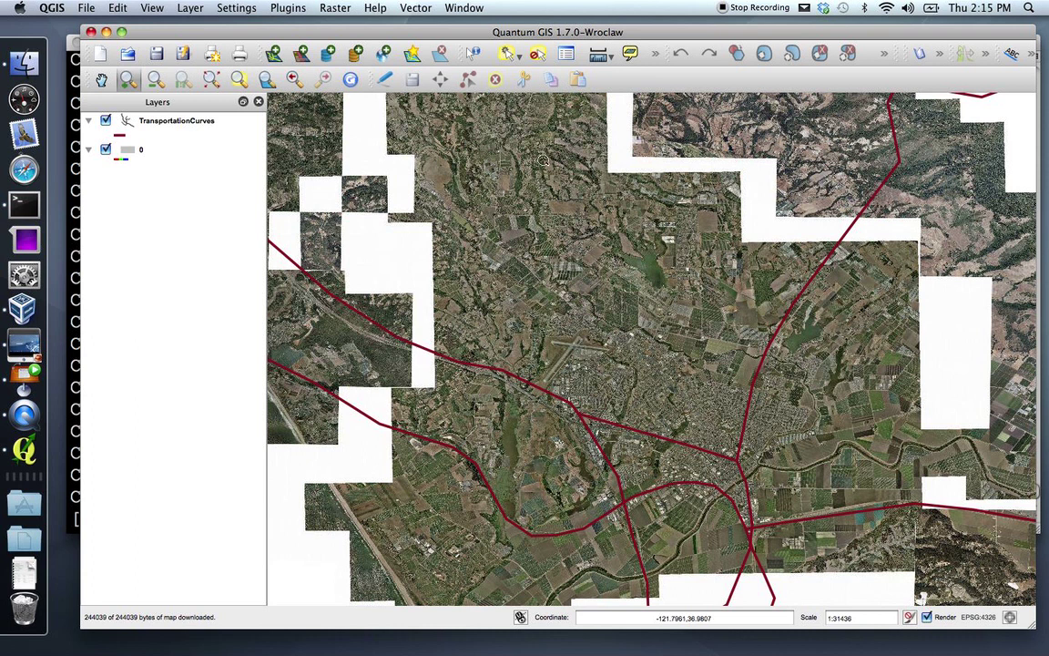
Step: Turn on editing for TransportationCurves and delete two road segments south of the town
{"action": "left_click", "coordinate": [385, 81]}
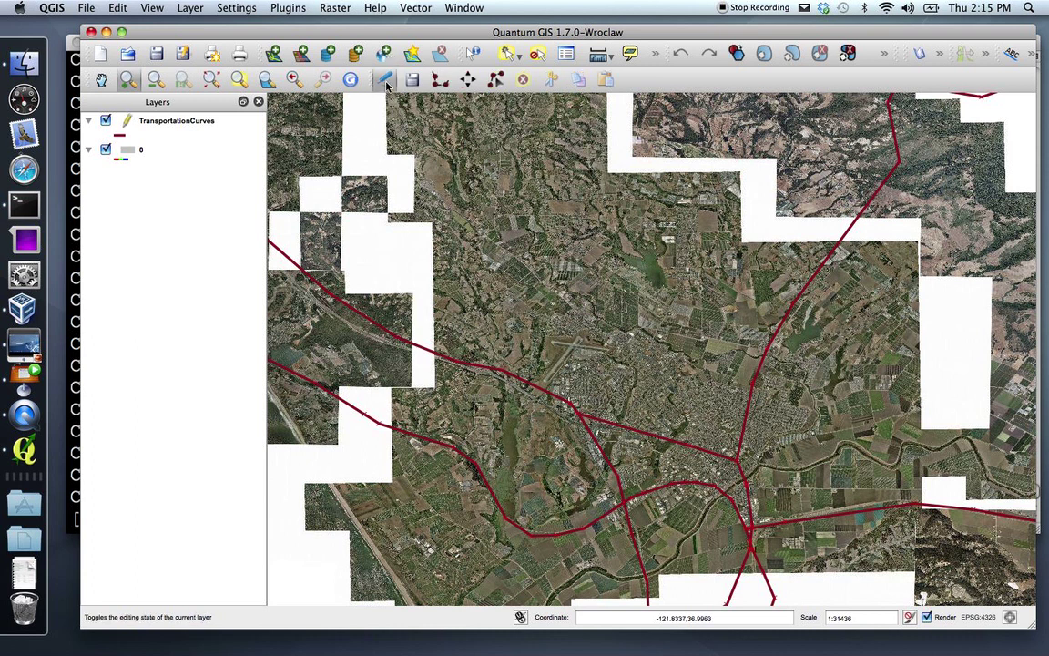
{"action": "left_click", "coordinate": [506, 53]}
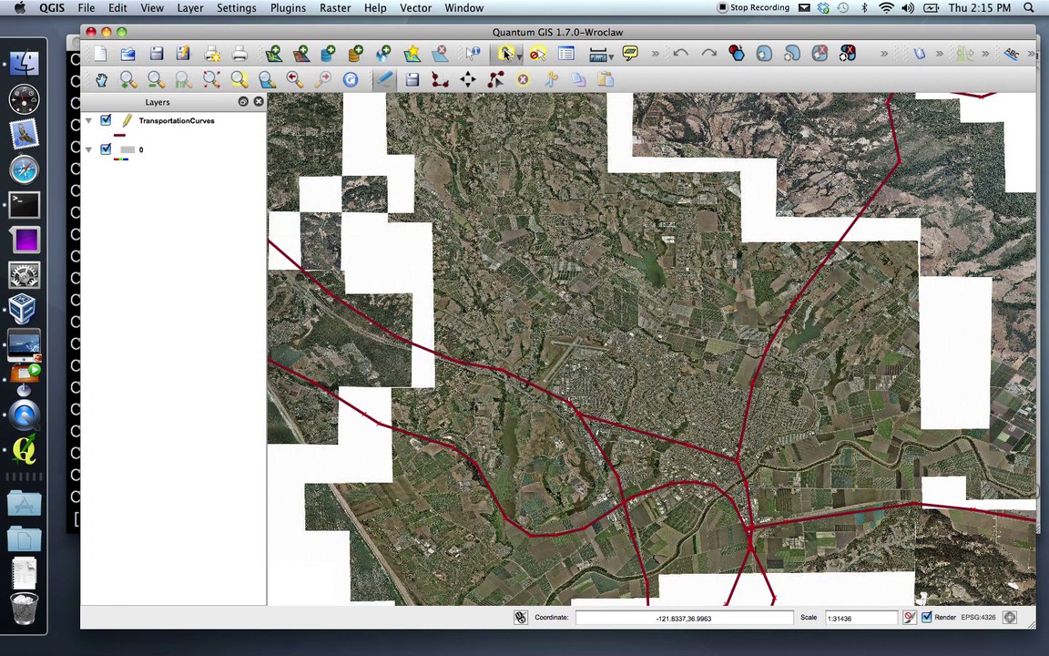
{"action": "left_click", "coordinate": [649, 493]}
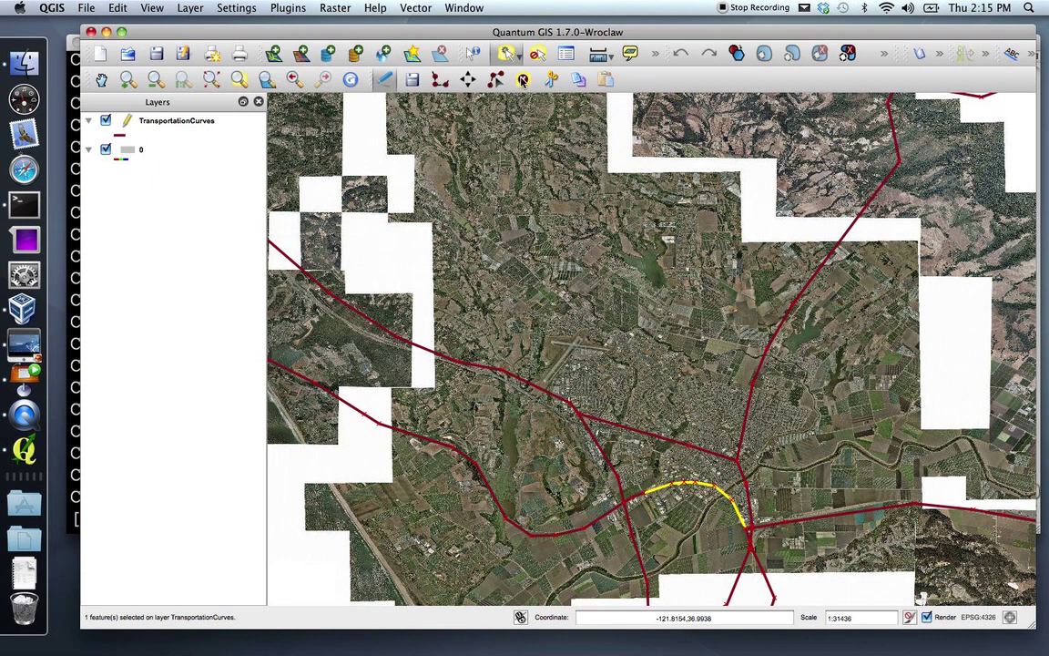
{"action": "left_click", "coordinate": [523, 79]}
{"action": "left_click", "coordinate": [603, 345]}
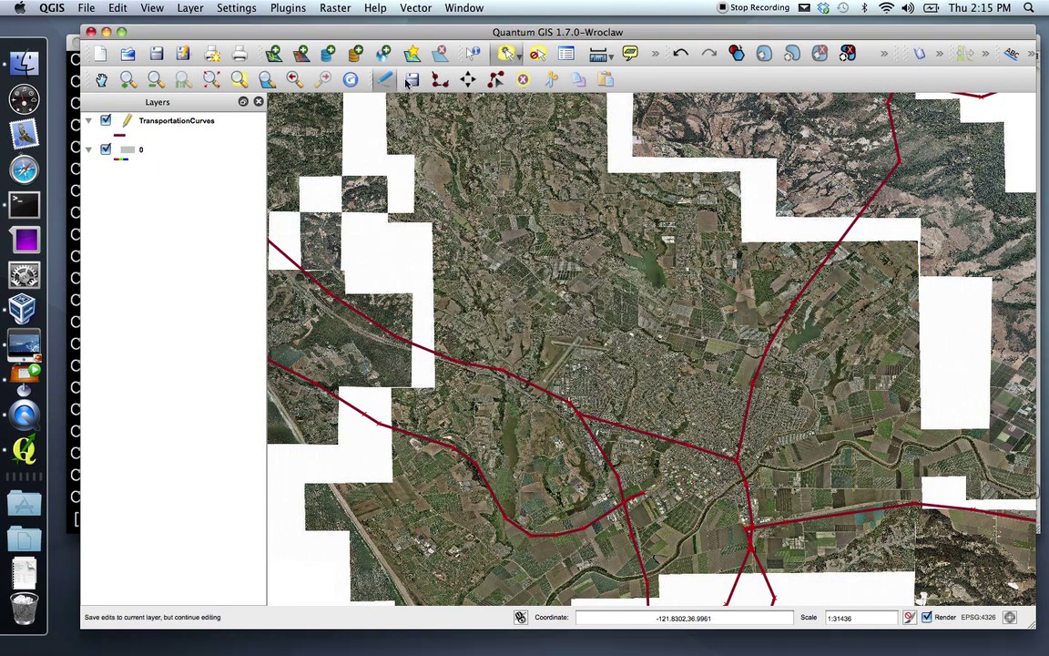
{"action": "left_click", "coordinate": [636, 498]}
{"action": "left_click", "coordinate": [523, 79]}
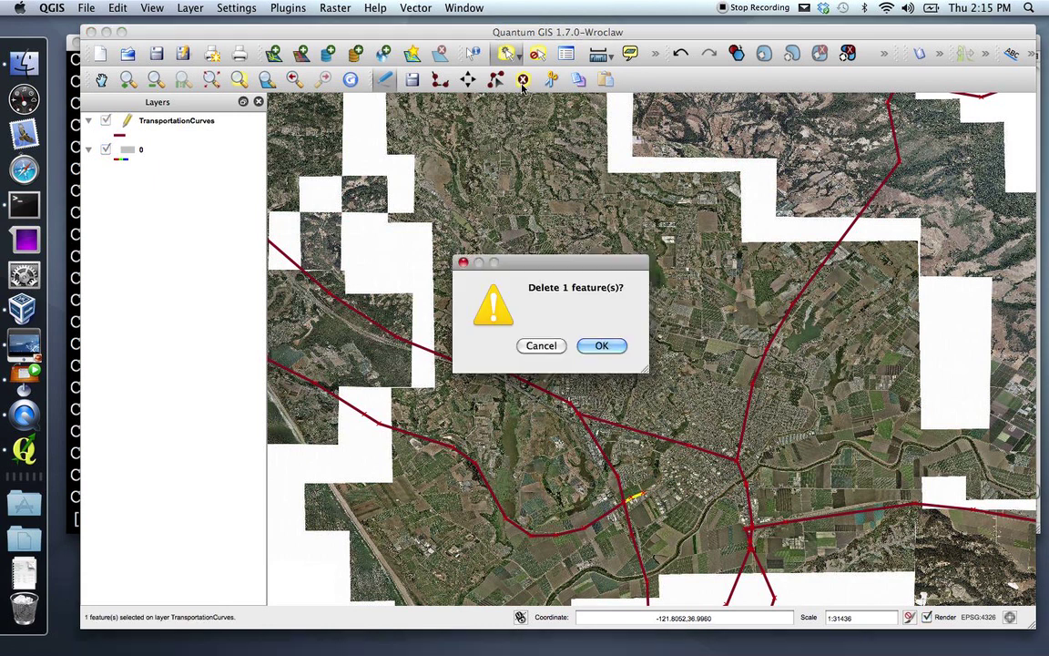
{"action": "left_click", "coordinate": [601, 347]}
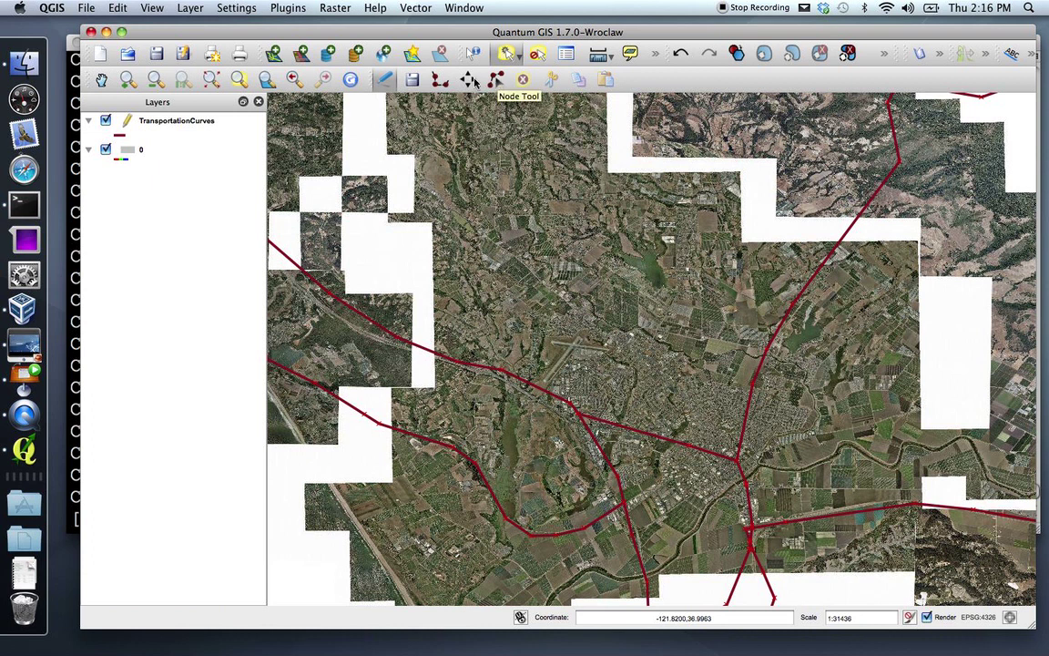
Step: Draw three new road lines over the imagery, accepting the attributes for each
{"action": "left_click", "coordinate": [440, 79]}
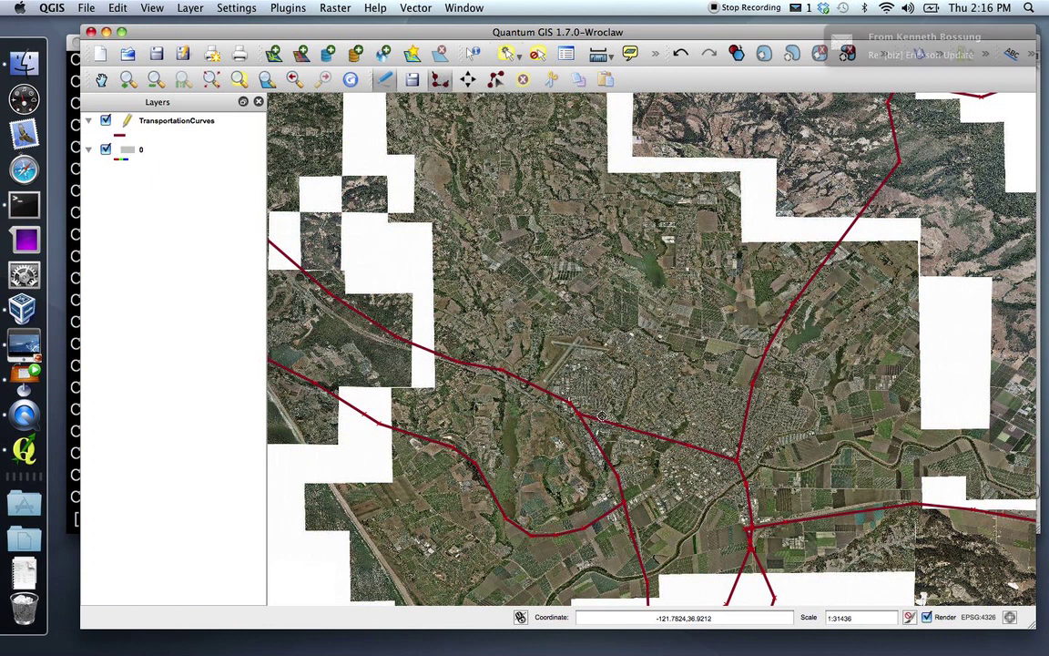
{"action": "left_click", "coordinate": [607, 407]}
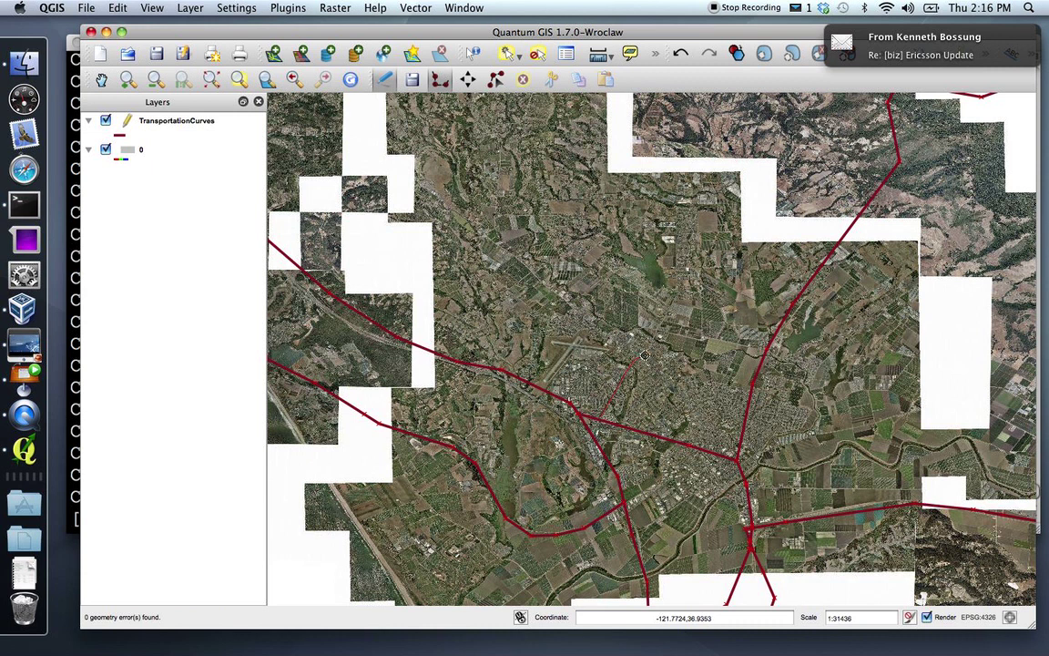
{"action": "right_click", "coordinate": [669, 308]}
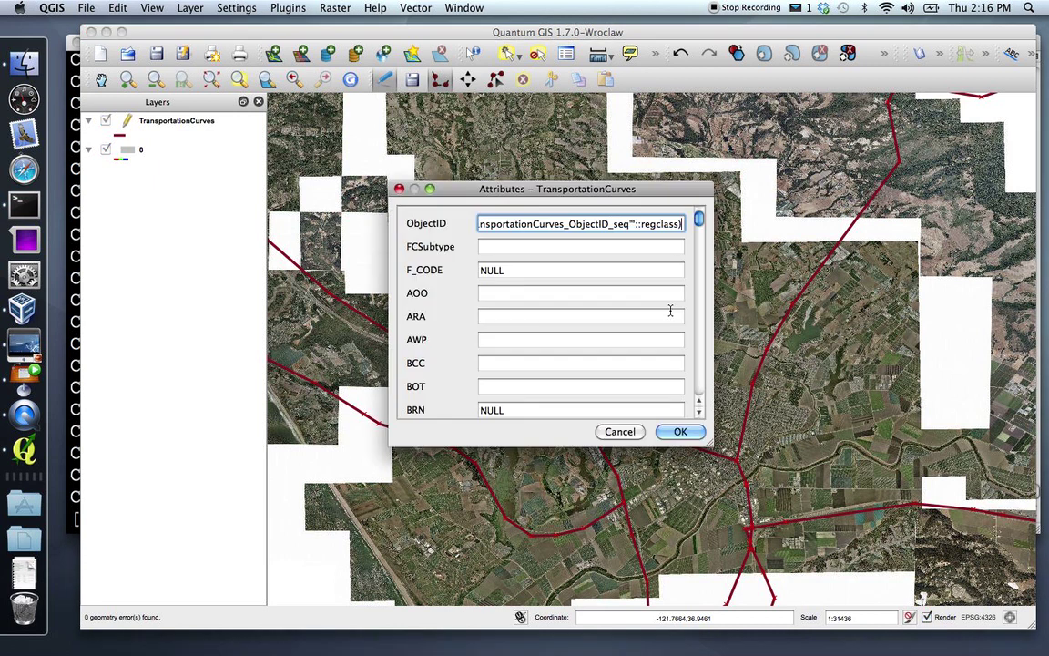
{"action": "left_click", "coordinate": [679, 430]}
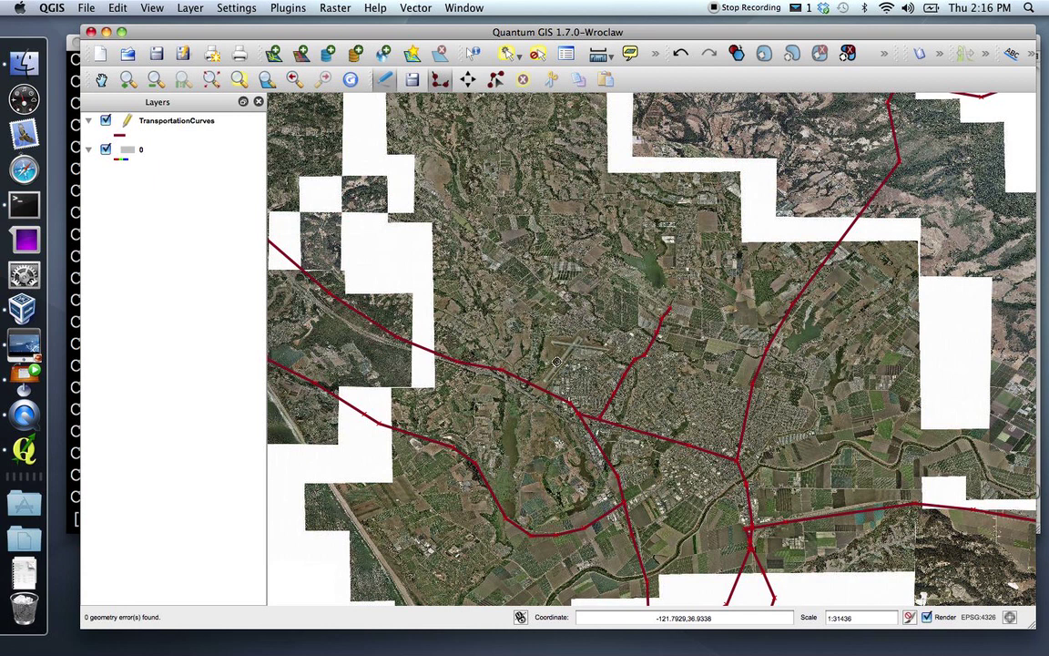
{"action": "left_click", "coordinate": [544, 381]}
{"action": "right_click", "coordinate": [581, 336]}
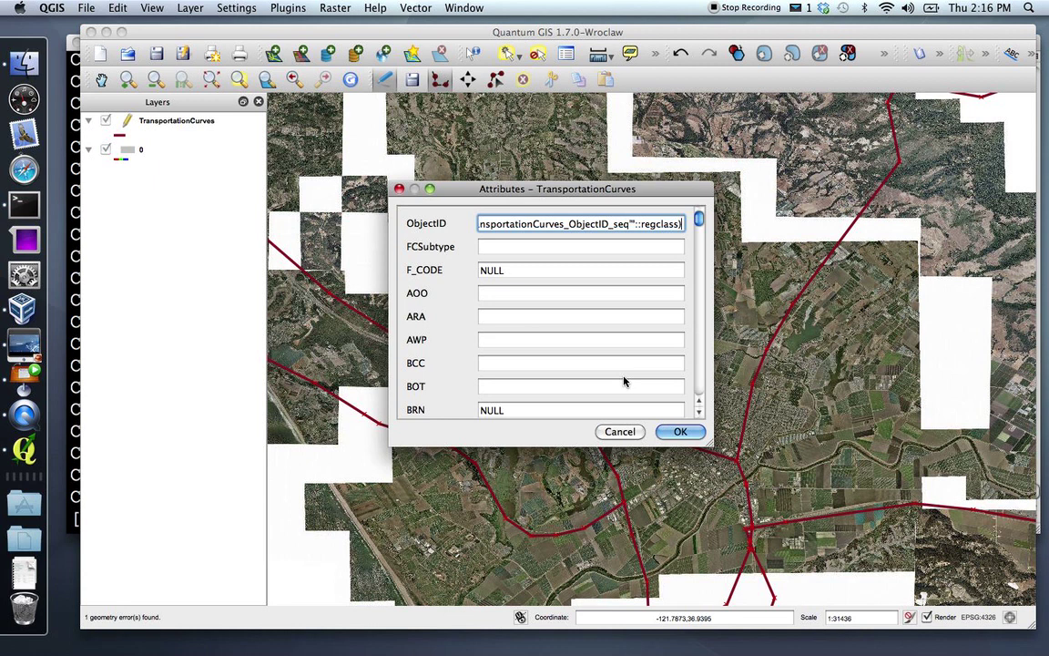
{"action": "left_click", "coordinate": [674, 430]}
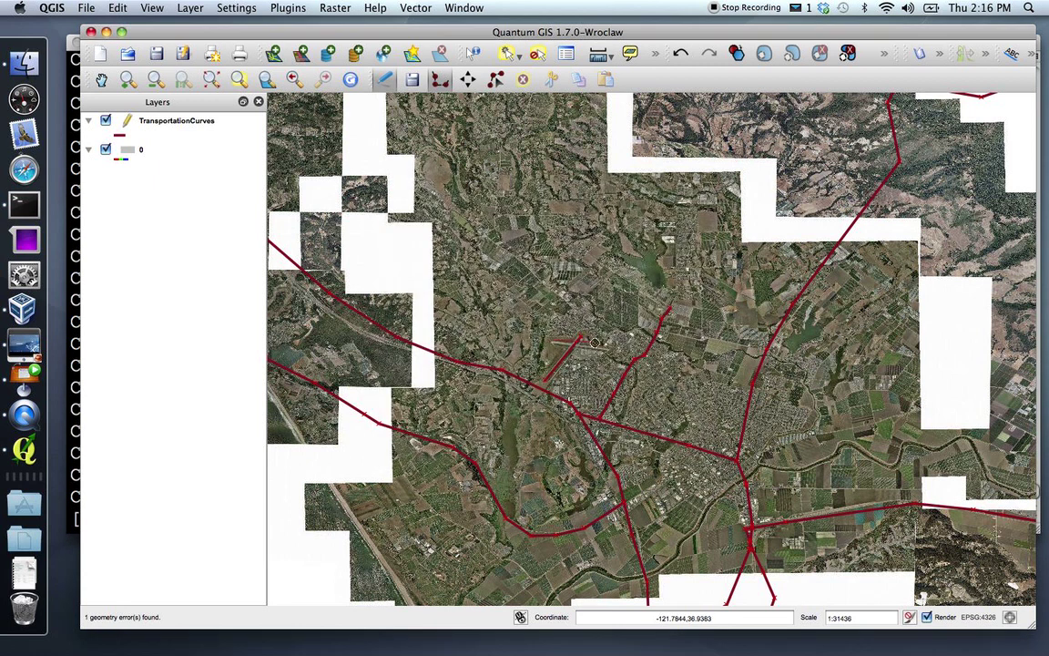
{"action": "left_click", "coordinate": [551, 340]}
{"action": "right_click", "coordinate": [606, 349]}
{"action": "left_click", "coordinate": [675, 431]}
Step: Stop editing TransportationCurves and save the road edits
{"action": "left_click", "coordinate": [385, 81]}
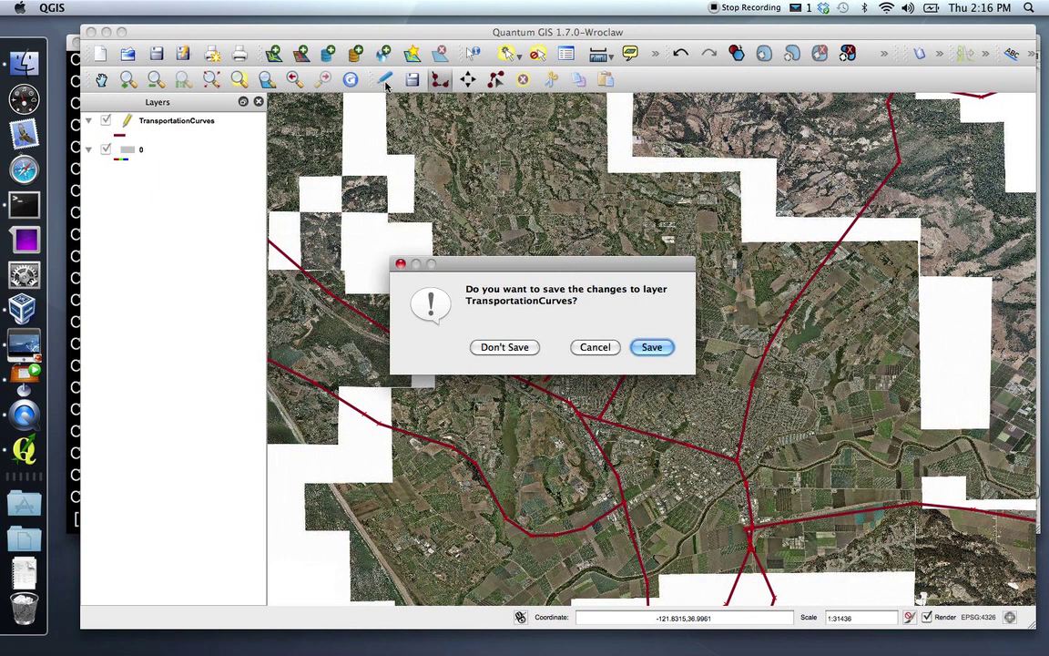
{"action": "left_click", "coordinate": [654, 349]}
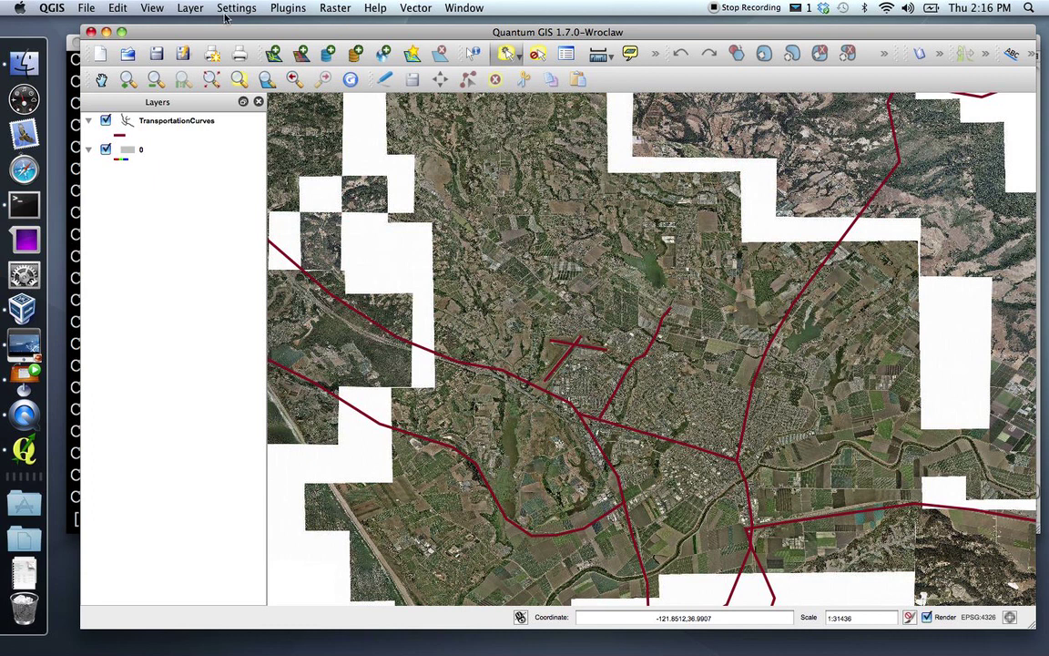
Step: Close QGIS and rerun the postgis2fgdb --file=./gtds_3_1.gdb export of the gtds database from Terminal history
{"action": "left_click", "coordinate": [91, 31]}
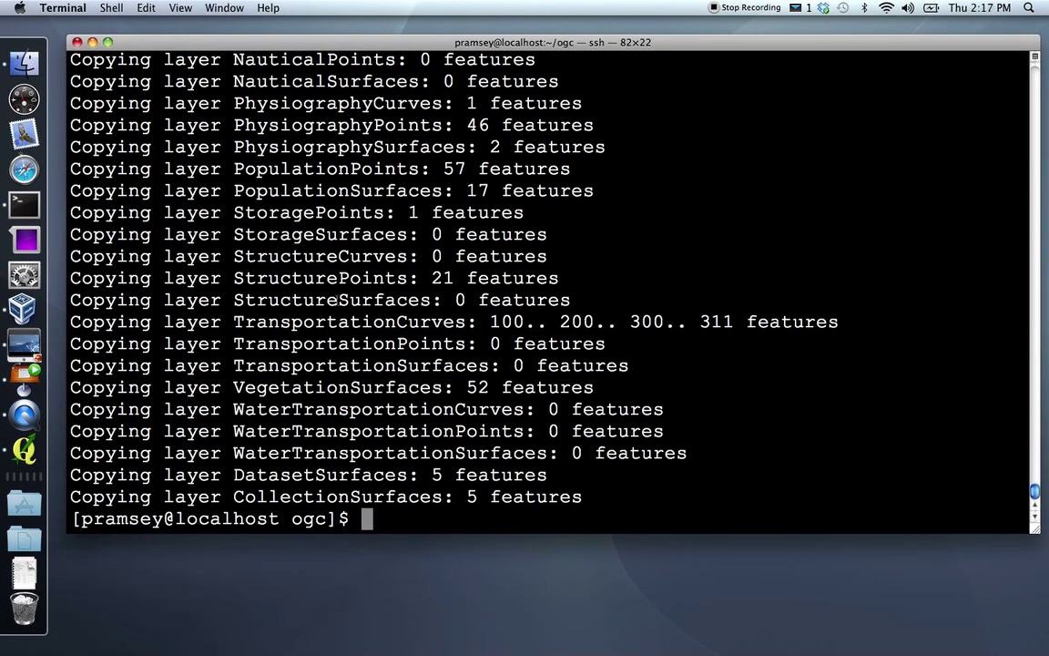
{"action": "key", "text": "Up"}
{"action": "key", "text": "Up"}
{"action": "key", "text": "Up"}
{"action": "key", "text": "Up"}
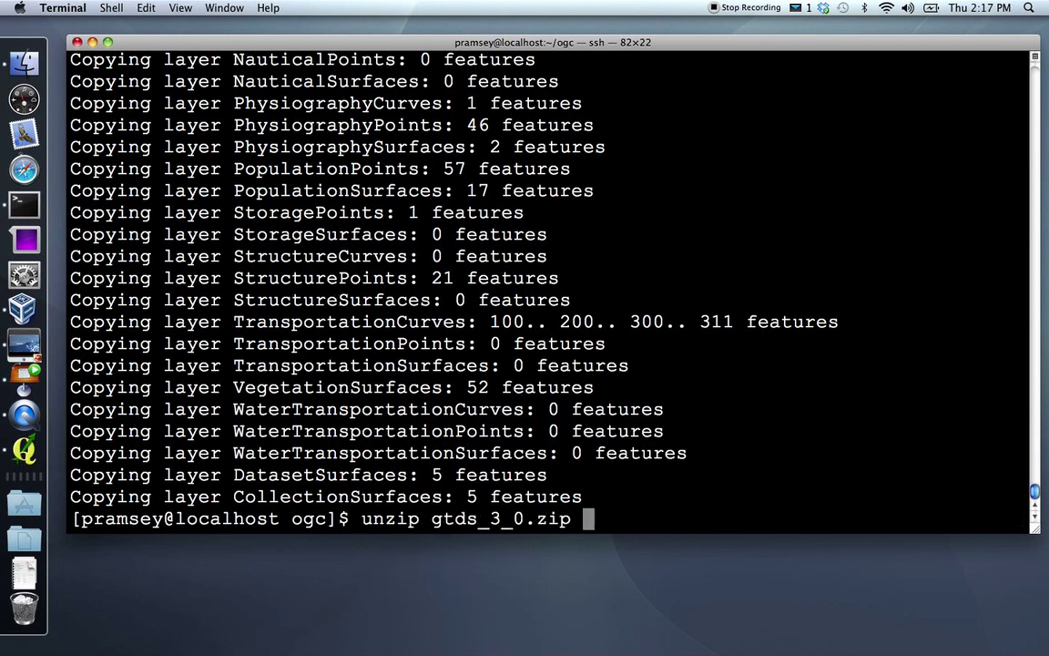
{"action": "key", "text": "Up"}
{"action": "key", "text": "Up"}
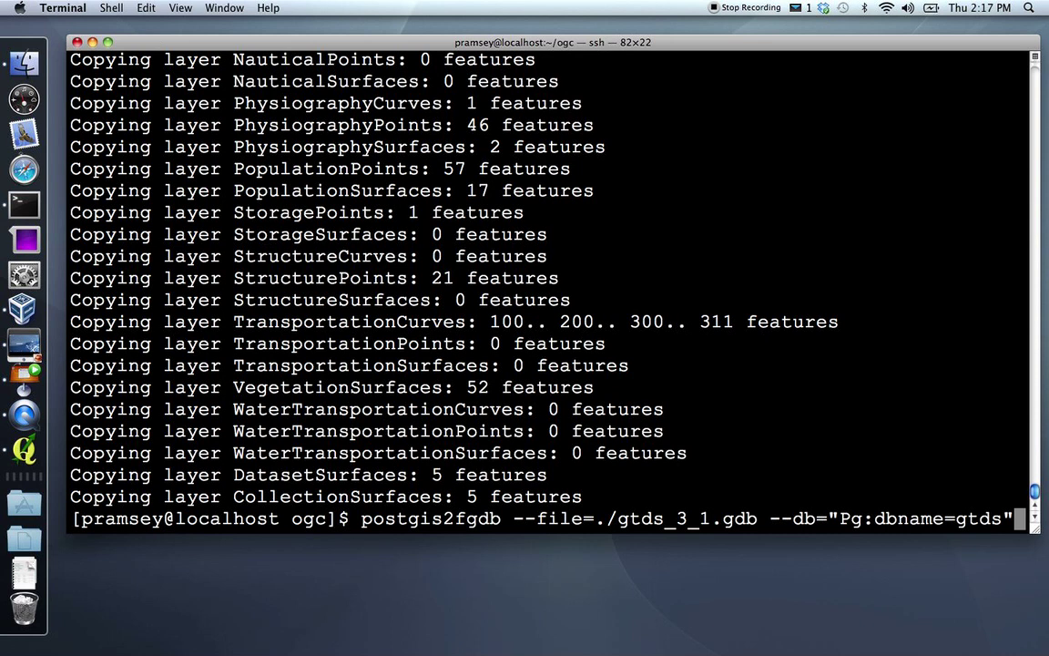
{"action": "double_click", "coordinate": [460, 518]}
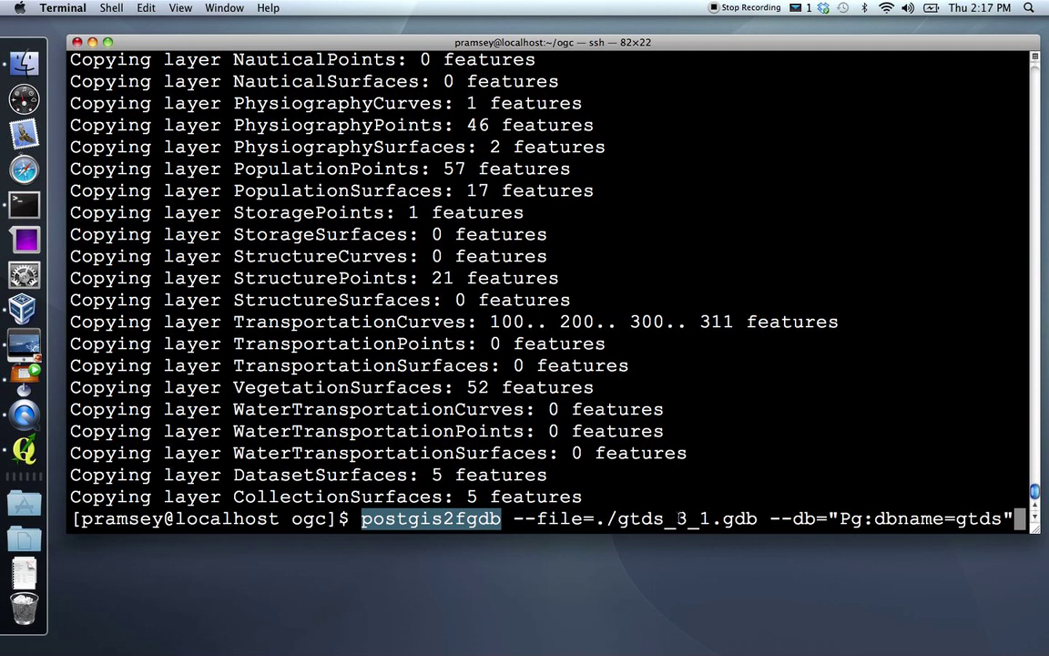
{"action": "key", "text": "Return"}
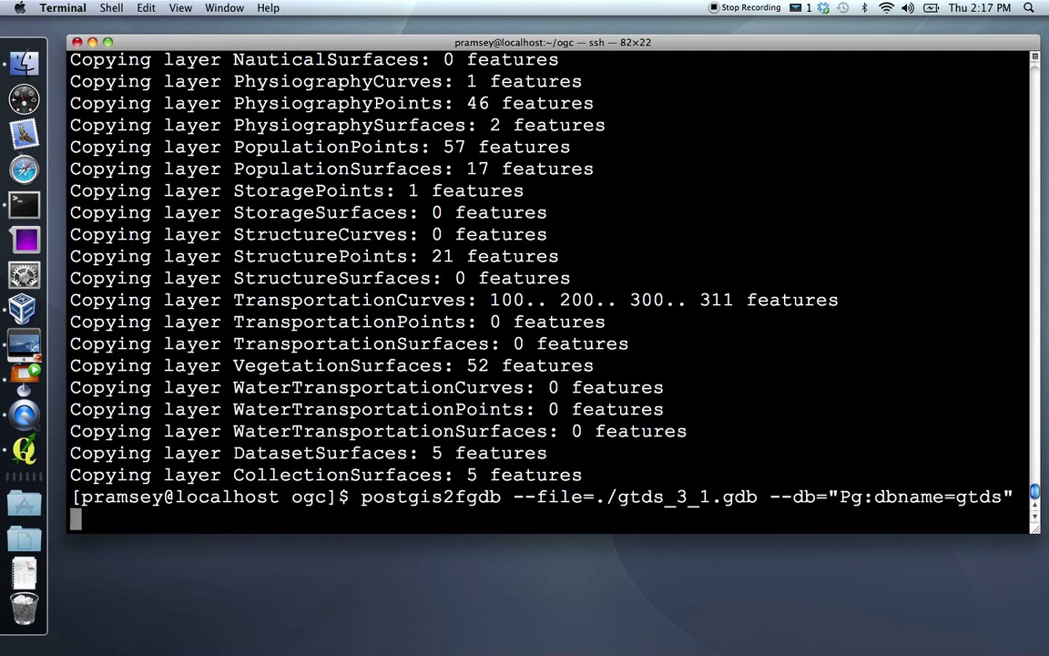